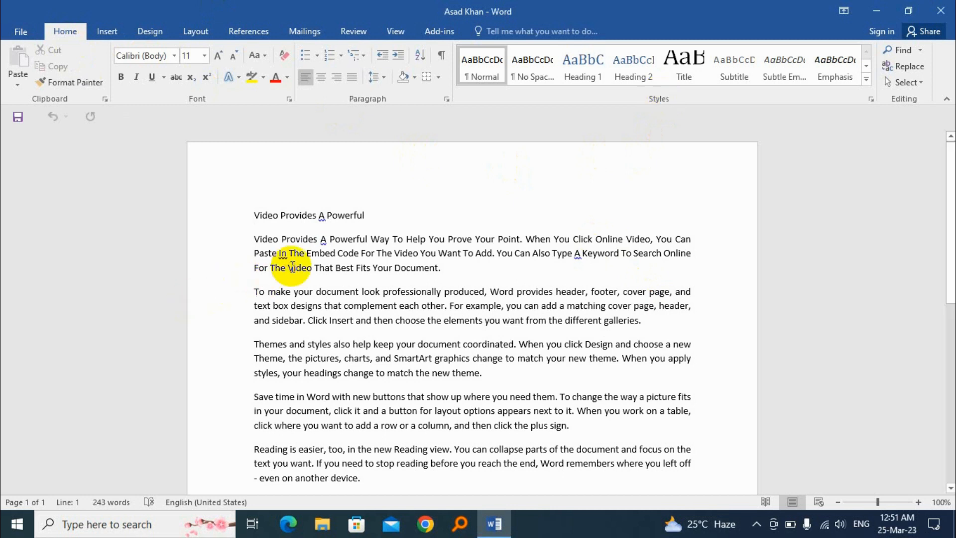
Move through the title and opening paragraphs and browse the full Styles gallery
{"action": "left_click_drag", "start_coordinate": [253, 215], "coordinate": [450, 397]}
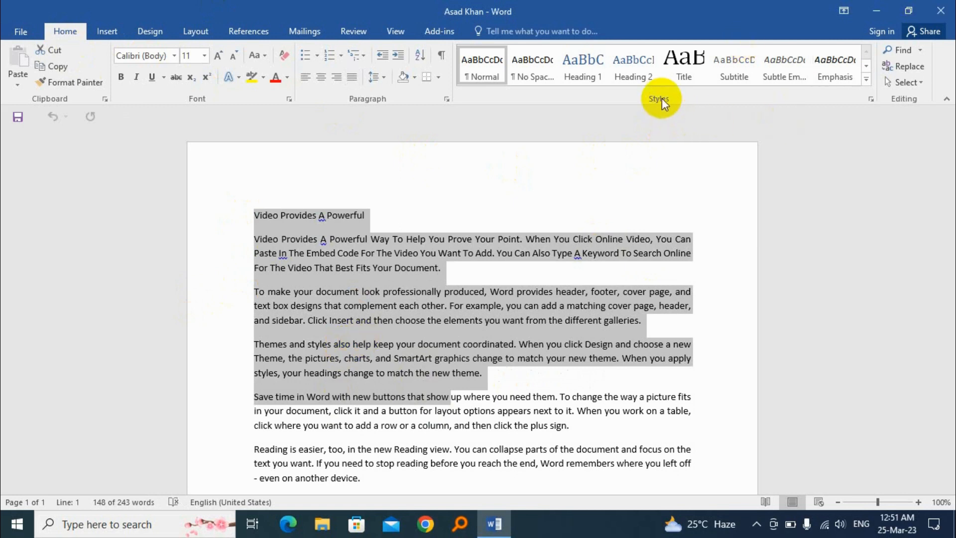
{"action": "left_click", "coordinate": [431, 253]}
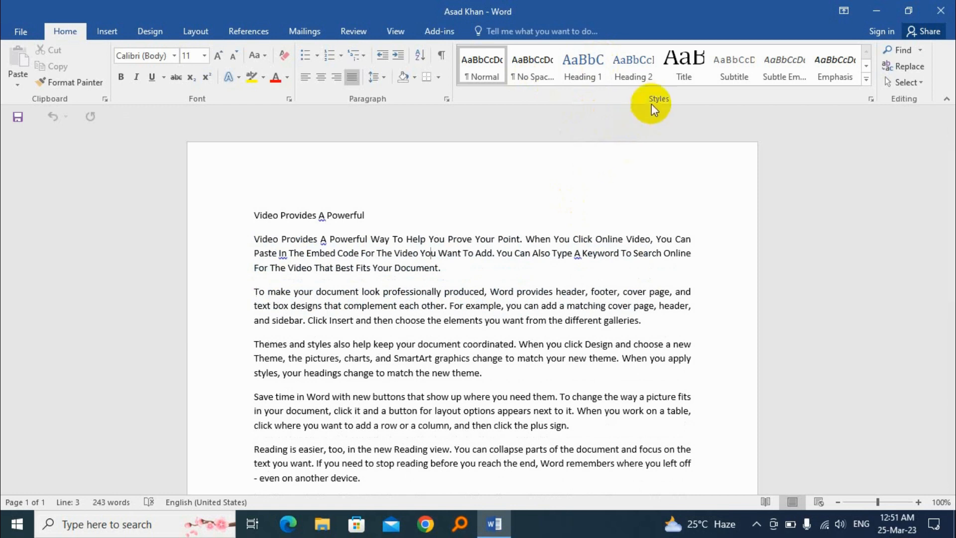
{"action": "left_click", "coordinate": [379, 267]}
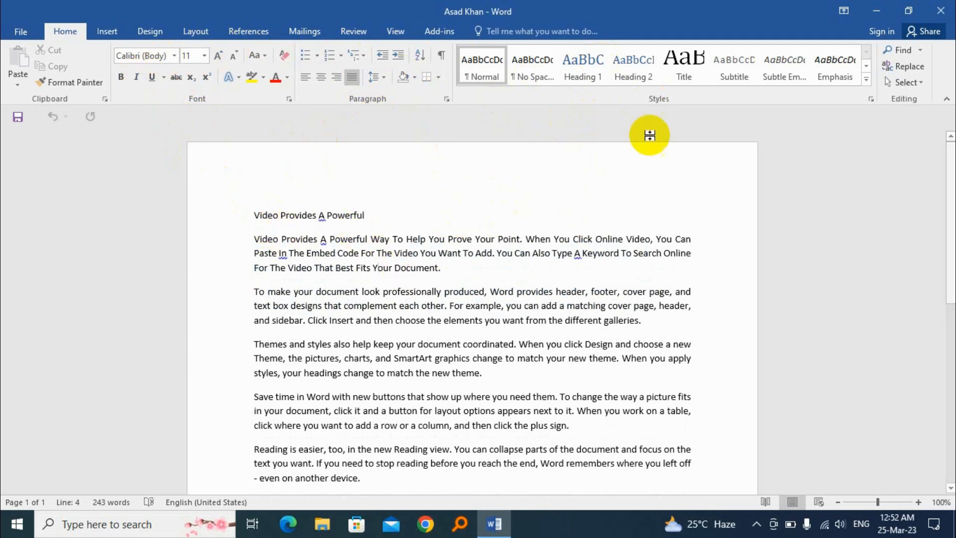
{"action": "left_click", "coordinate": [867, 79]}
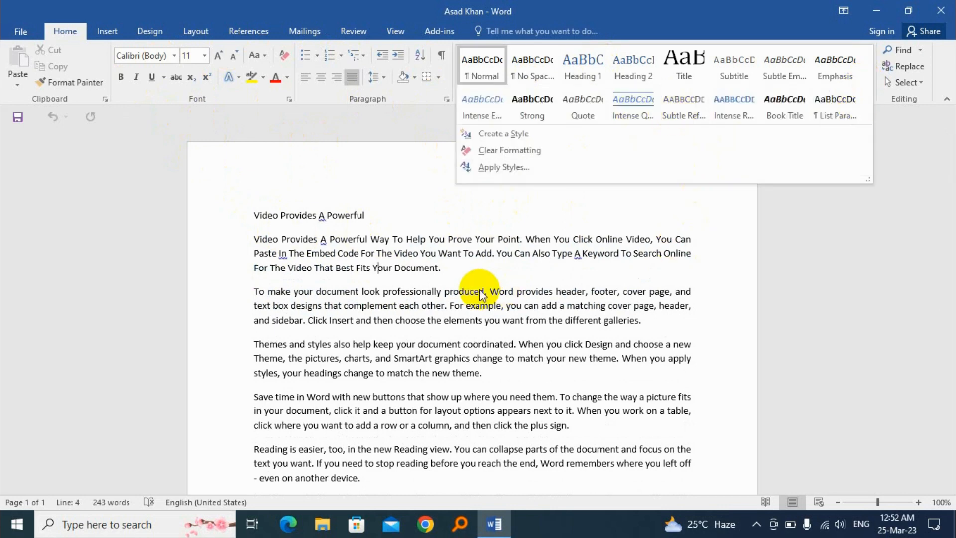
{"action": "left_click", "coordinate": [491, 279]}
{"action": "left_click", "coordinate": [287, 214]}
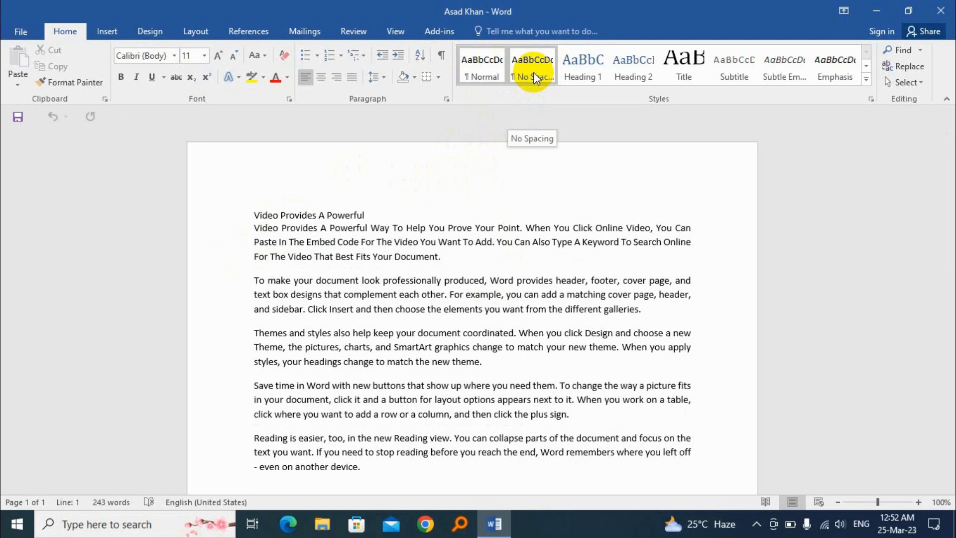
{"action": "left_click_drag", "start_coordinate": [361, 216], "coordinate": [358, 215]}
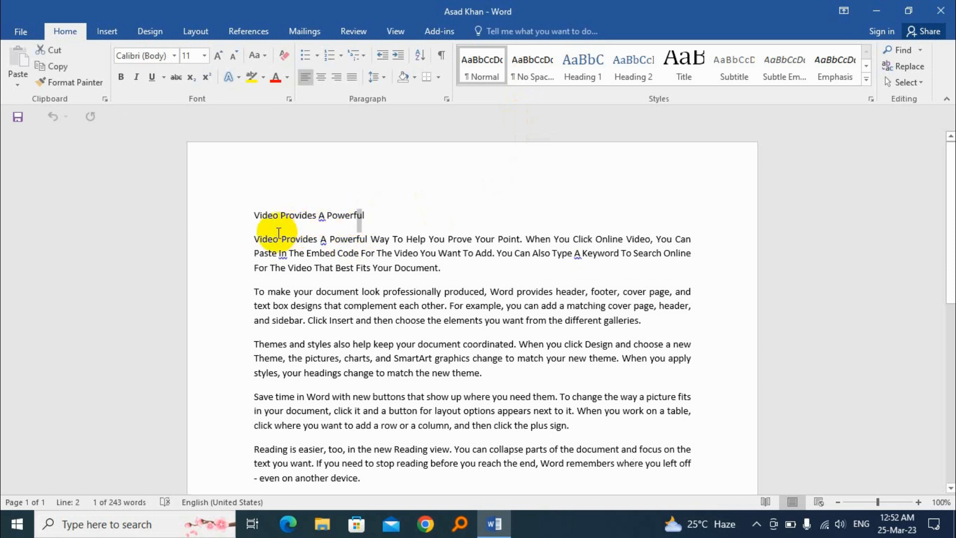
{"action": "left_click", "coordinate": [256, 241]}
{"action": "left_click", "coordinate": [254, 227]}
{"action": "left_click", "coordinate": [283, 247]}
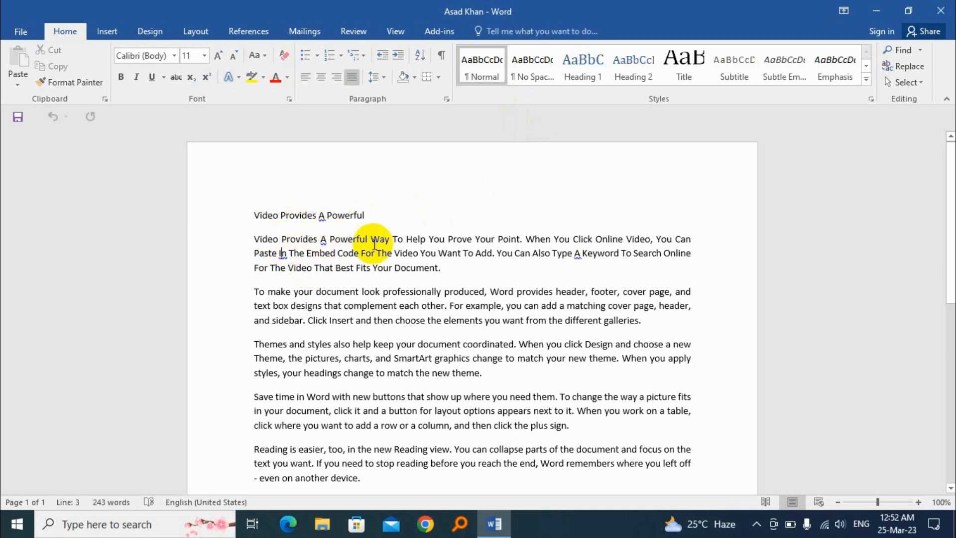
{"action": "left_click", "coordinate": [396, 344]}
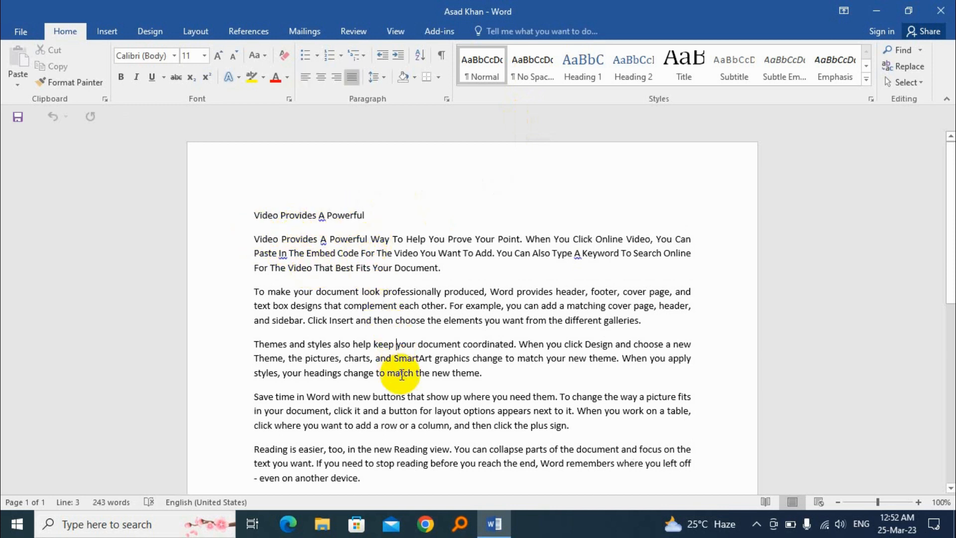
{"action": "left_click", "coordinate": [420, 410]}
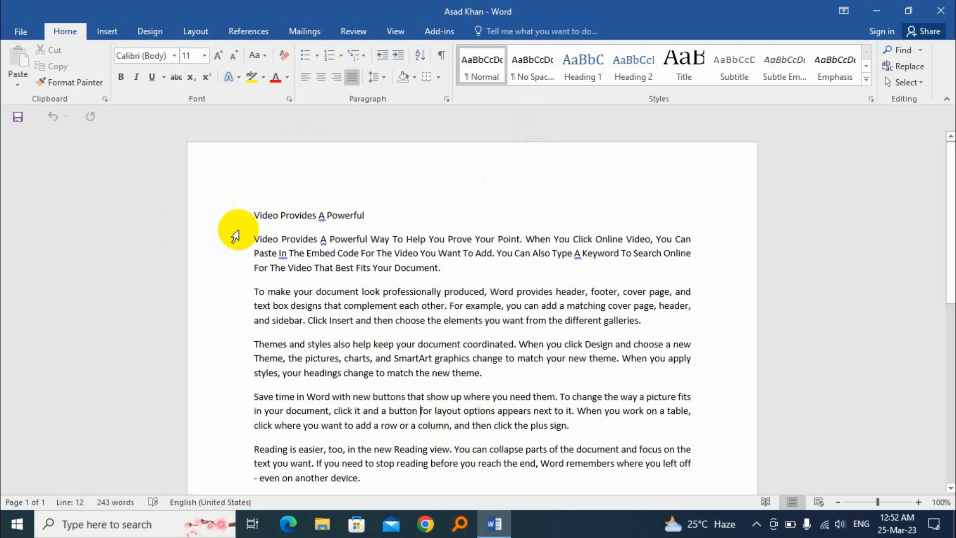
Select all text from the title to 'device.', apply No Spacing, then switch it back to Normal
{"action": "left_click_drag", "start_coordinate": [251, 215], "coordinate": [384, 476]}
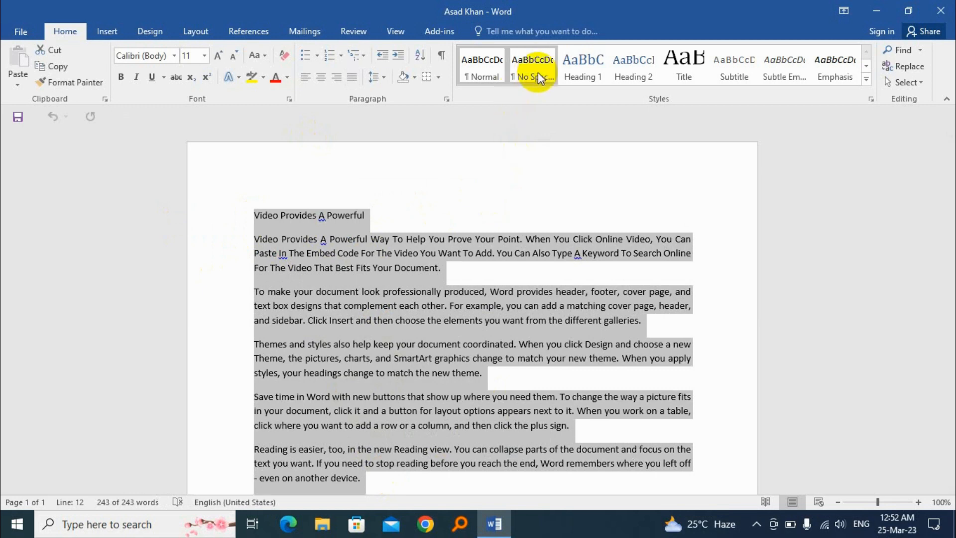
{"action": "left_click", "coordinate": [537, 72]}
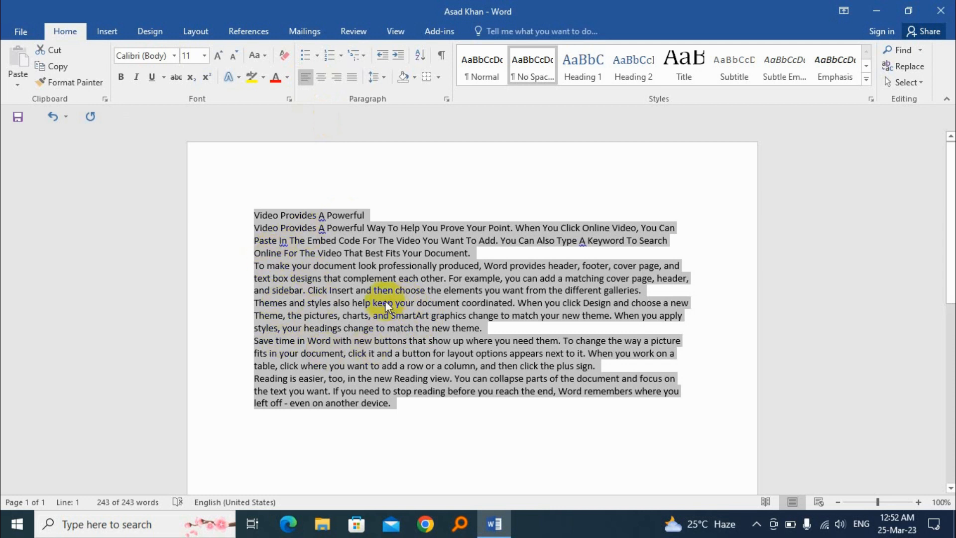
{"action": "left_click", "coordinate": [480, 72]}
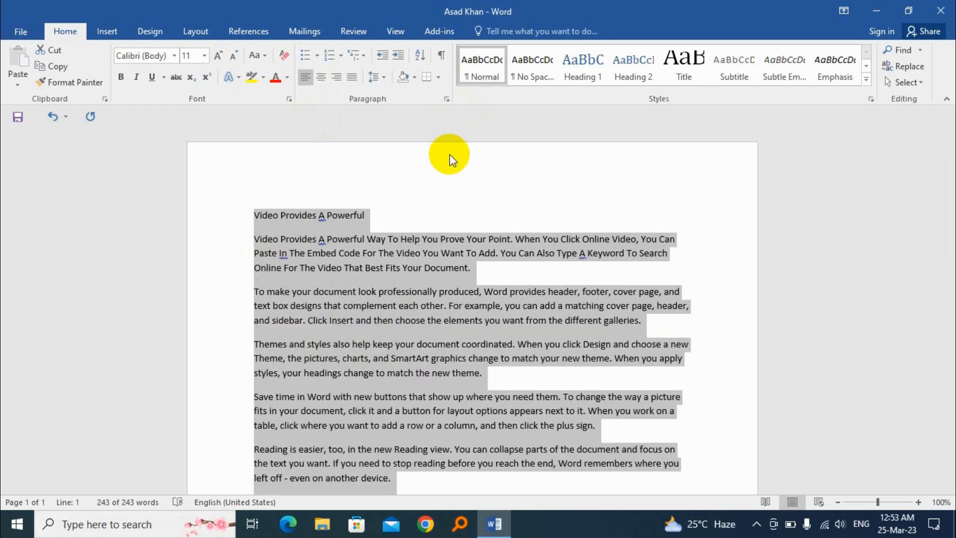
{"action": "left_click", "coordinate": [393, 267]}
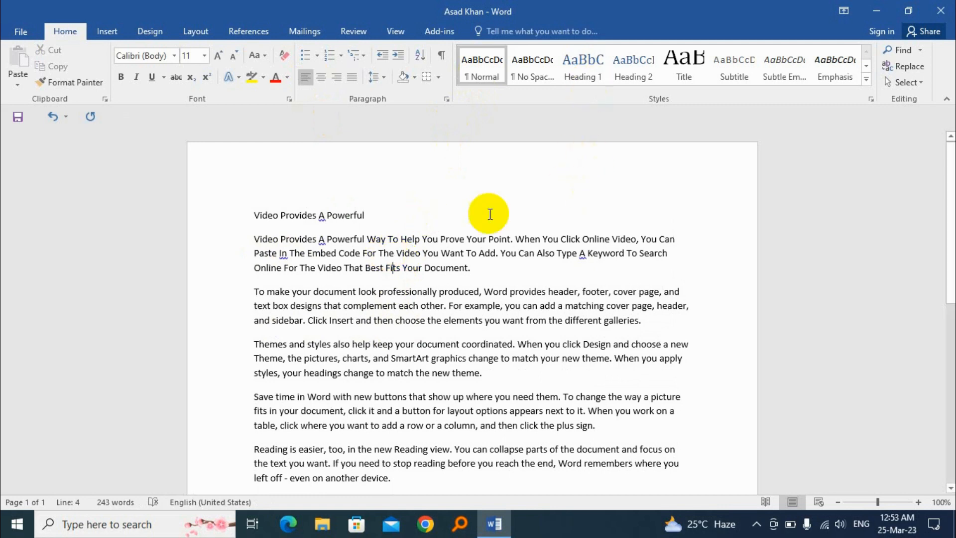
Style the 'Video Provides A Powerful' line as Intense Emphasis after trying Heading 1 and Title
{"action": "left_click_drag", "start_coordinate": [367, 215], "coordinate": [253, 215]}
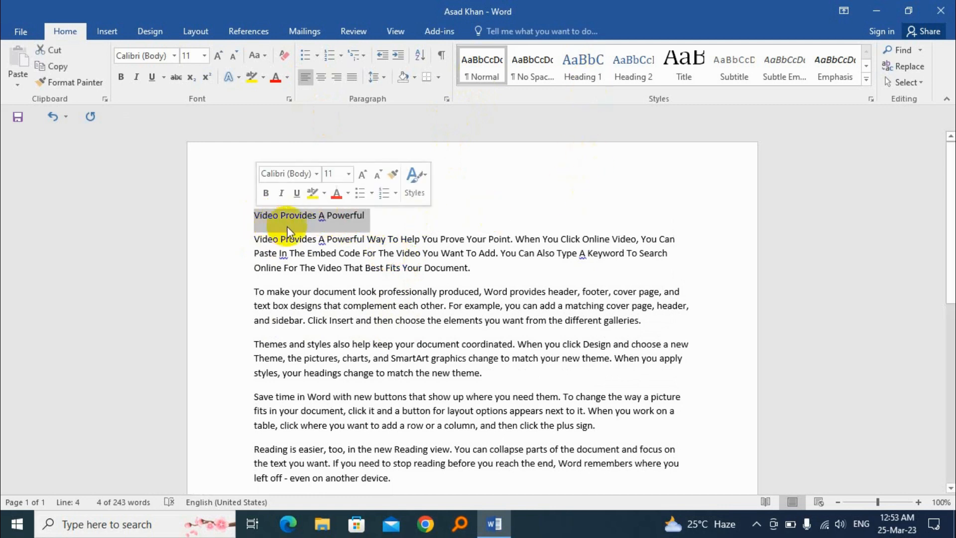
{"action": "left_click", "coordinate": [581, 63]}
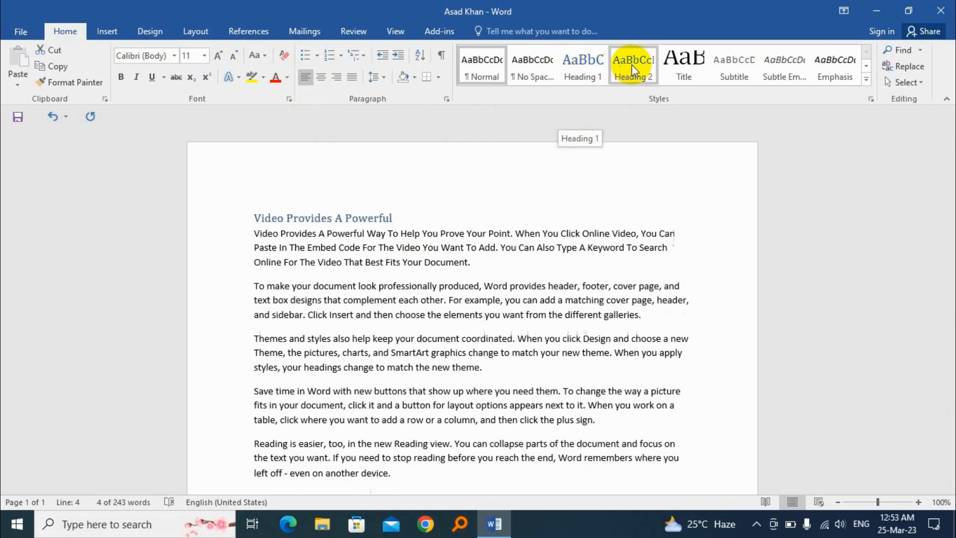
{"action": "left_click", "coordinate": [668, 76]}
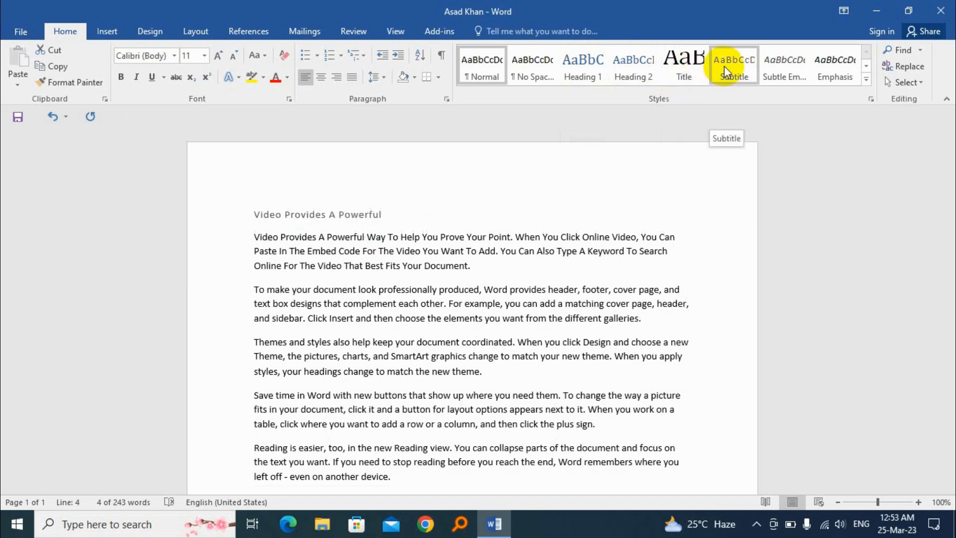
{"action": "left_click", "coordinate": [866, 79]}
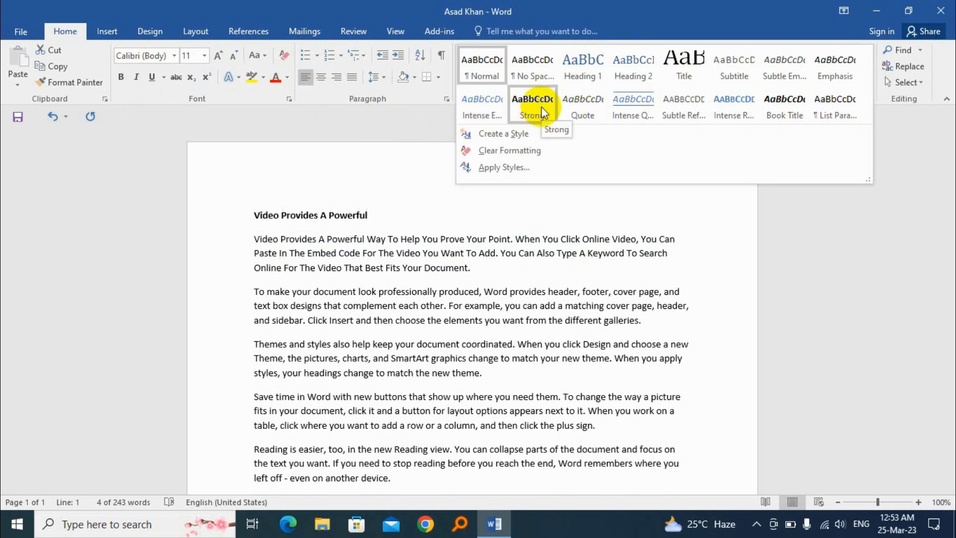
{"action": "left_click", "coordinate": [481, 110]}
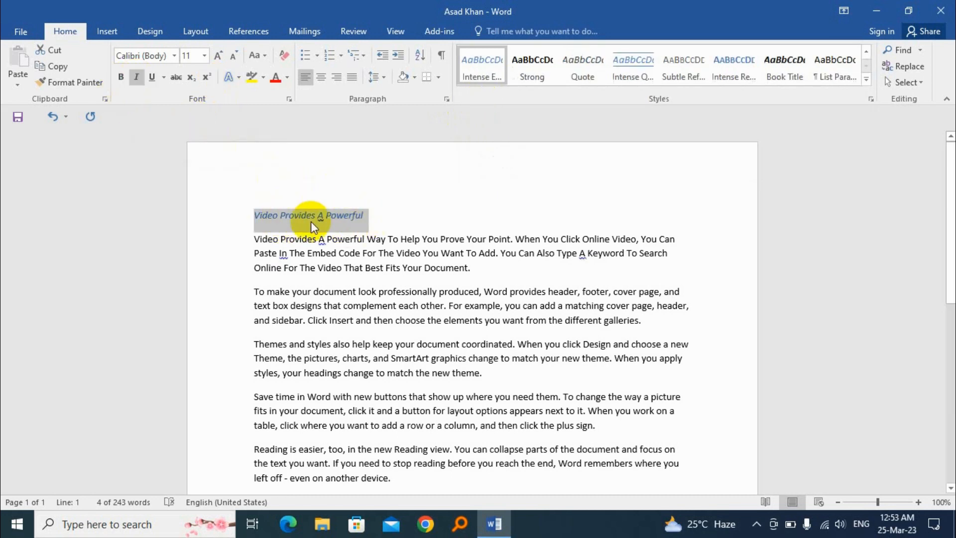
Modify the Intense Emphasis style to bold with red font colour, then reselect the title line
{"action": "right_click", "coordinate": [486, 63]}
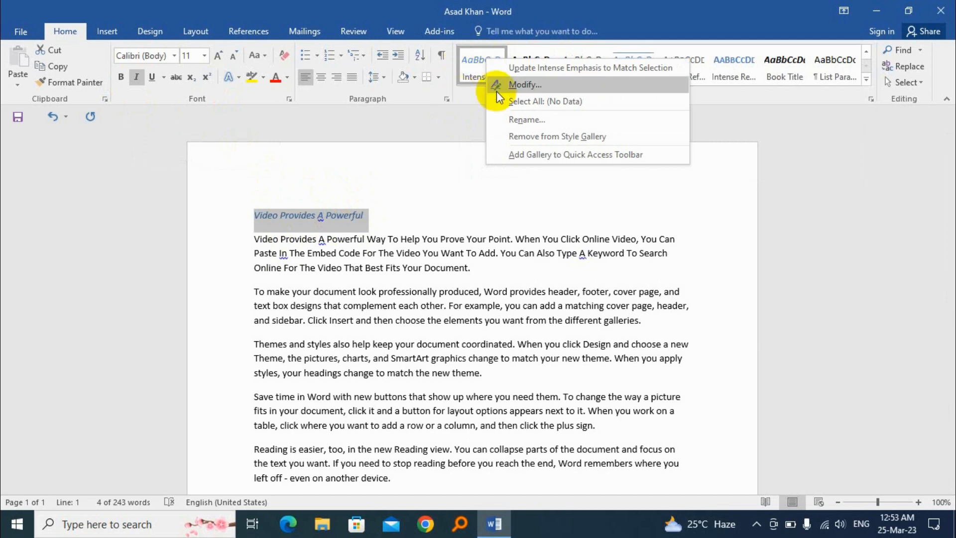
{"action": "left_click", "coordinate": [548, 83]}
{"action": "left_click_drag", "start_coordinate": [575, 98], "coordinate": [507, 66]}
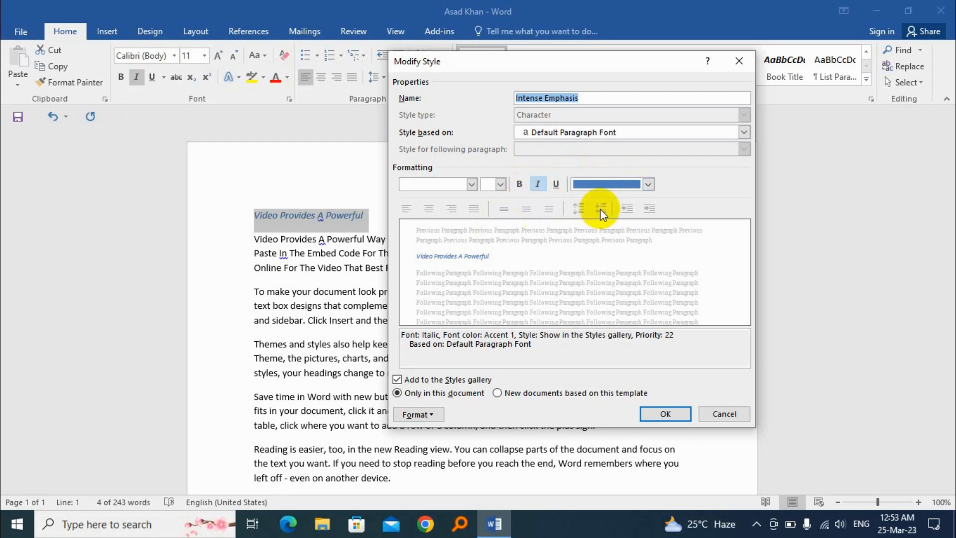
{"action": "left_click", "coordinate": [519, 185]}
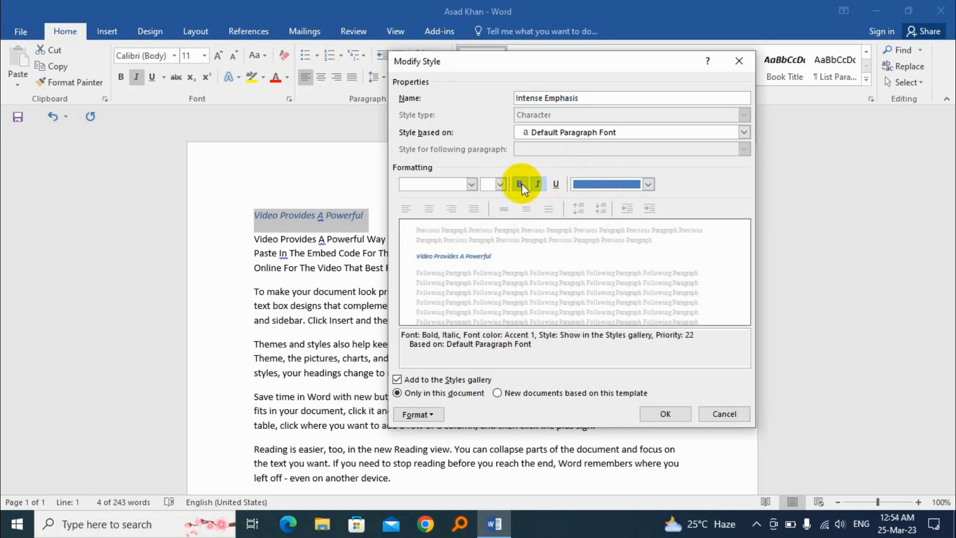
{"action": "left_click", "coordinate": [603, 188]}
{"action": "left_click", "coordinate": [592, 308]}
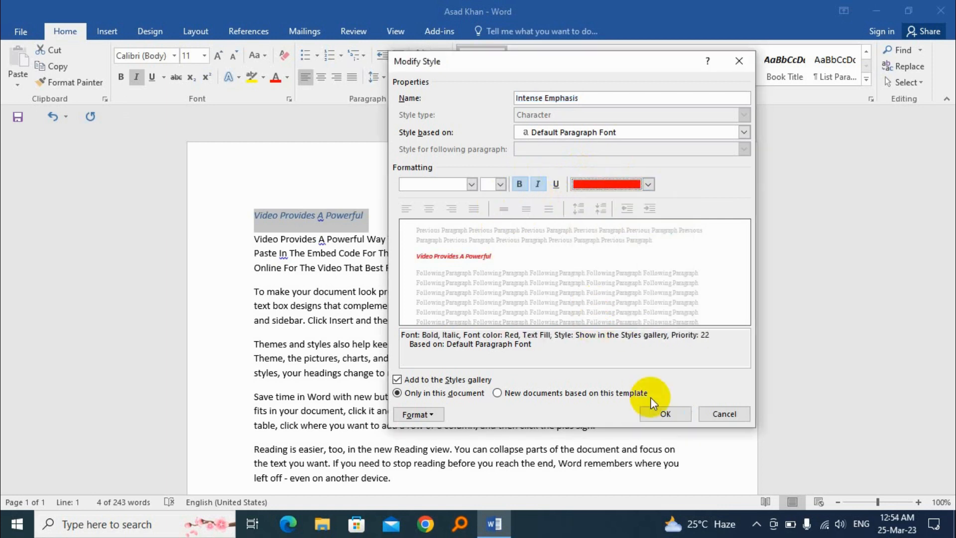
{"action": "left_click", "coordinate": [657, 414]}
{"action": "left_click", "coordinate": [376, 215]}
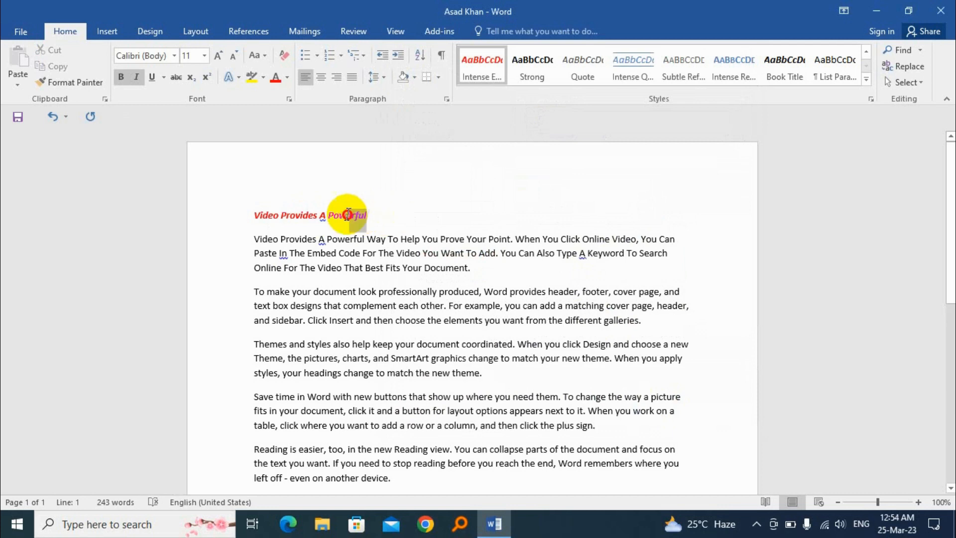
{"action": "left_click_drag", "start_coordinate": [348, 214], "coordinate": [241, 213]}
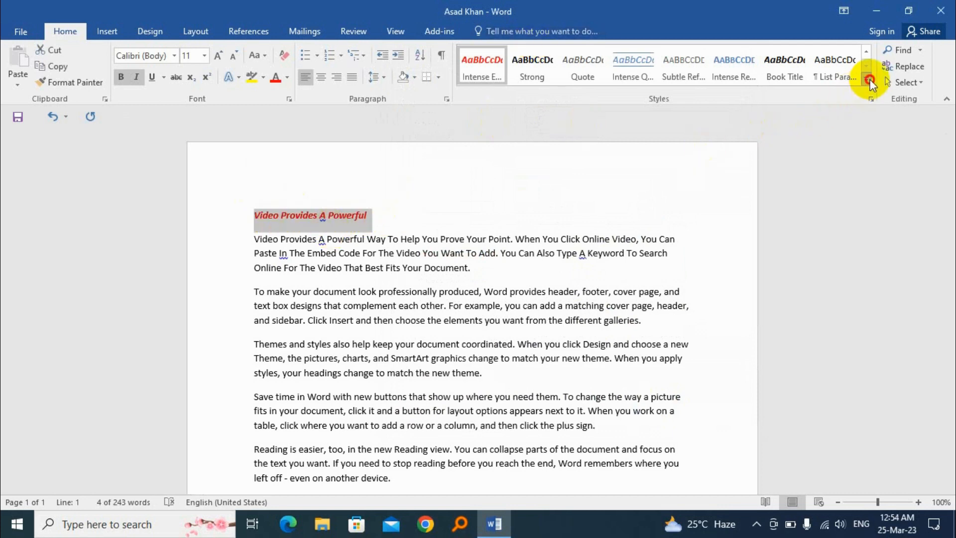
{"action": "left_click", "coordinate": [869, 80]}
{"action": "right_click", "coordinate": [634, 102]}
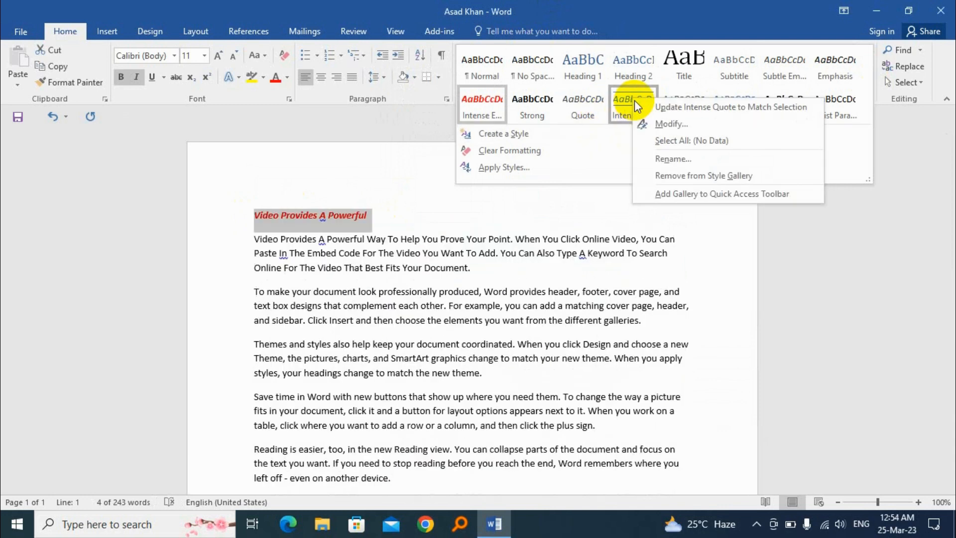
{"action": "left_click", "coordinate": [680, 123]}
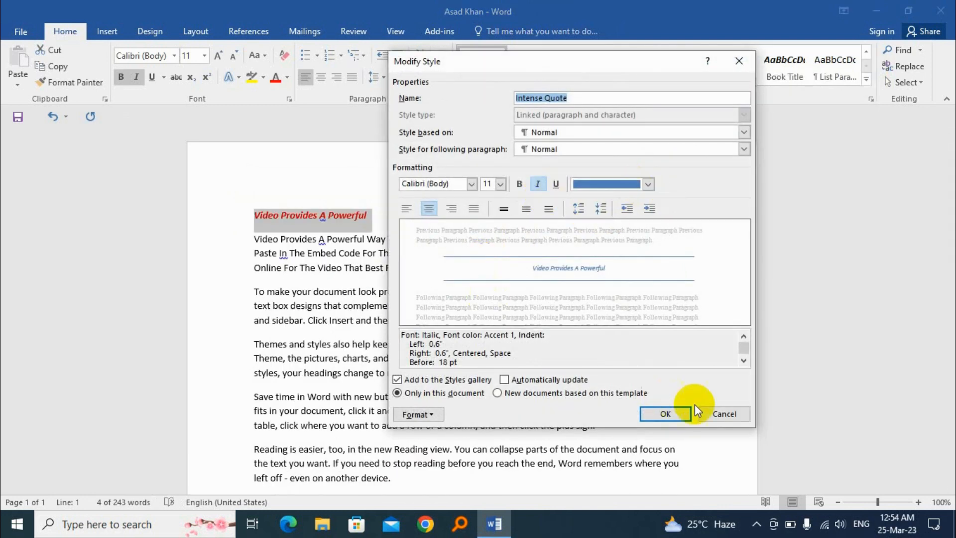
{"action": "left_click", "coordinate": [724, 413]}
{"action": "left_click", "coordinate": [375, 240]}
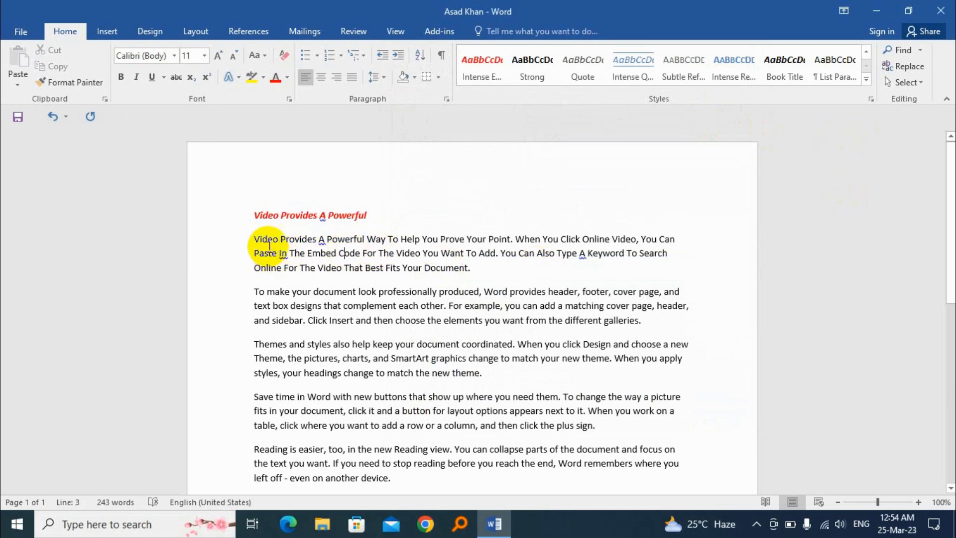
Put the cursor in the first body paragraph and expand the full Styles gallery
{"action": "triple_click", "coordinate": [252, 240]}
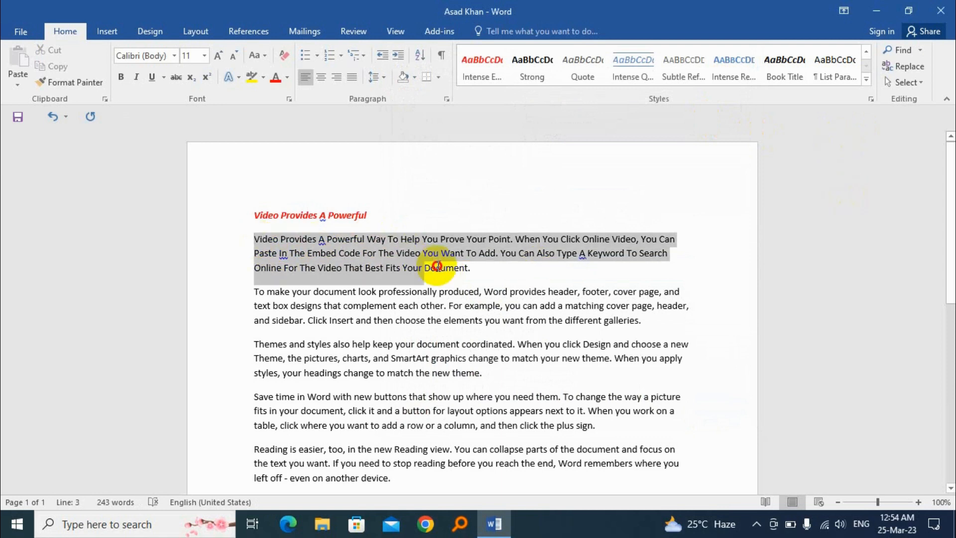
{"action": "left_click", "coordinate": [390, 253]}
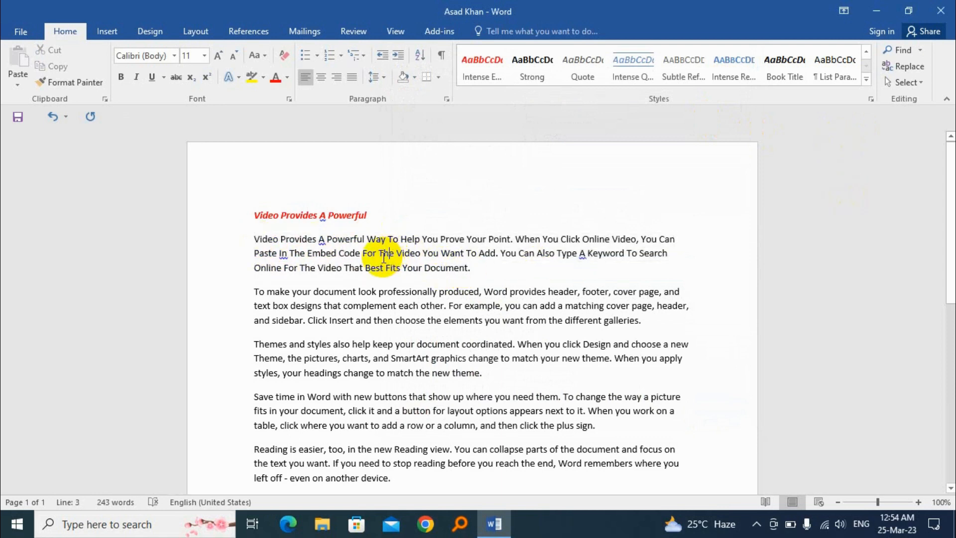
{"action": "left_click", "coordinate": [867, 79]}
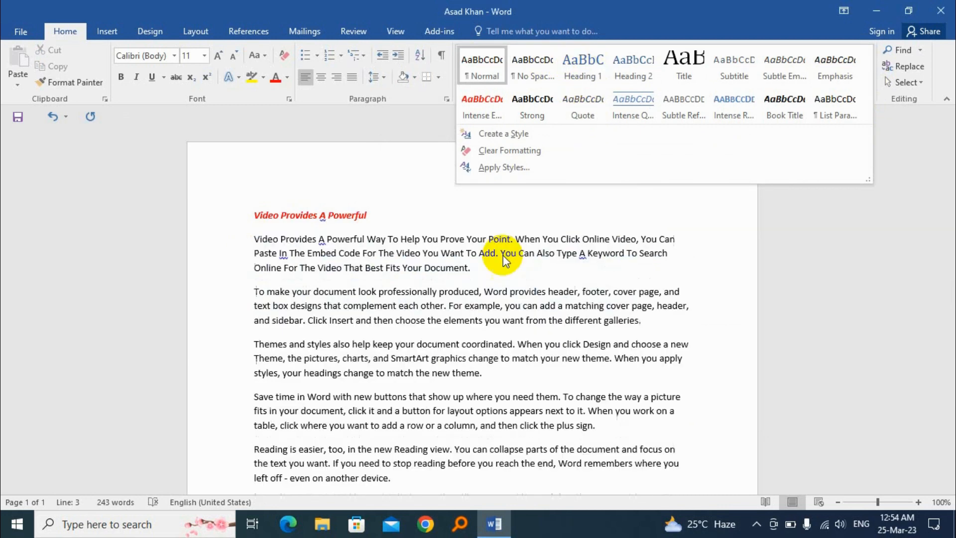
{"action": "left_click", "coordinate": [474, 316]}
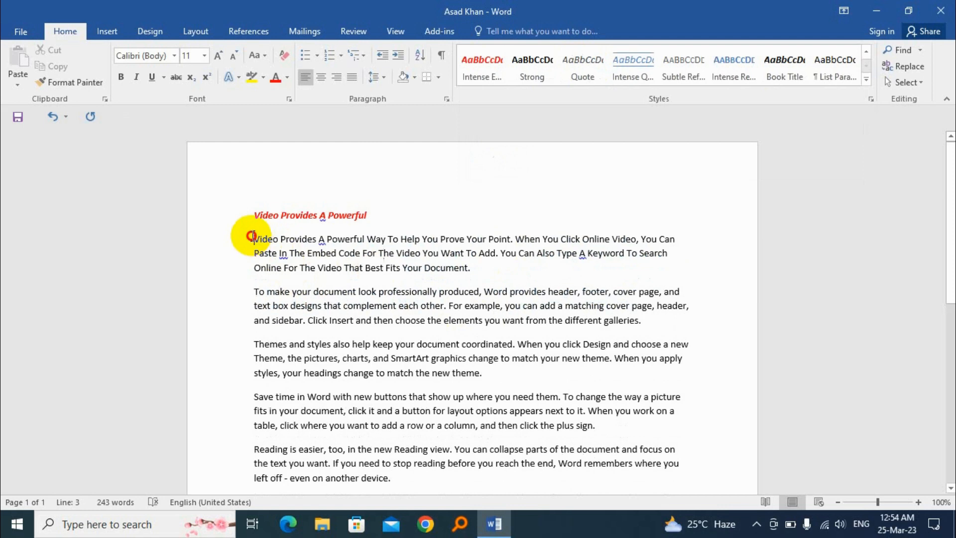
{"action": "left_click_drag", "start_coordinate": [253, 238], "coordinate": [433, 270]}
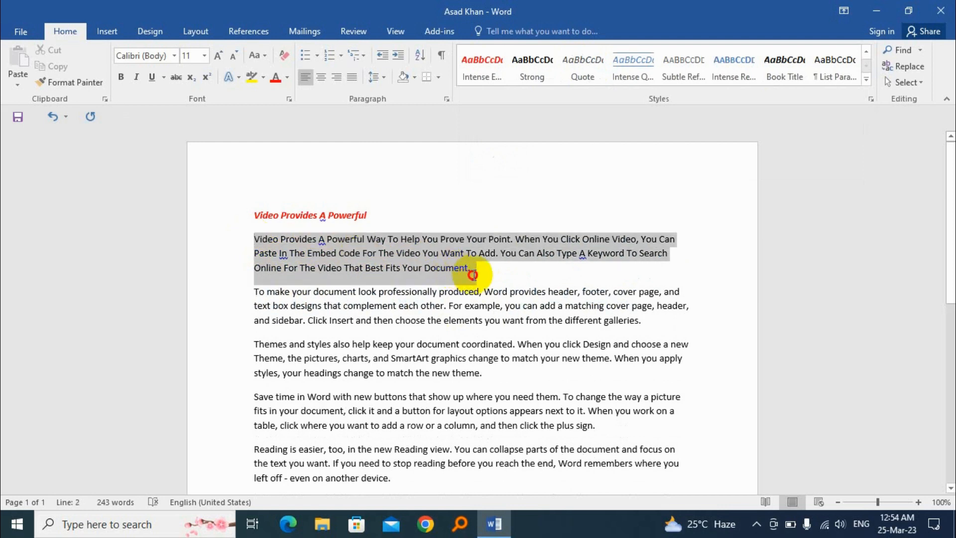
{"action": "left_click", "coordinate": [394, 253]}
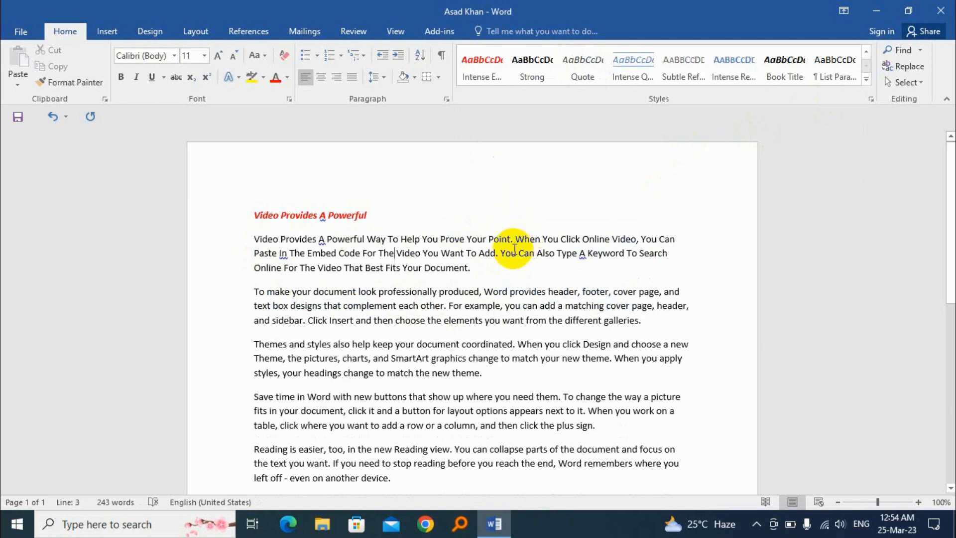
{"action": "left_click", "coordinate": [867, 80]}
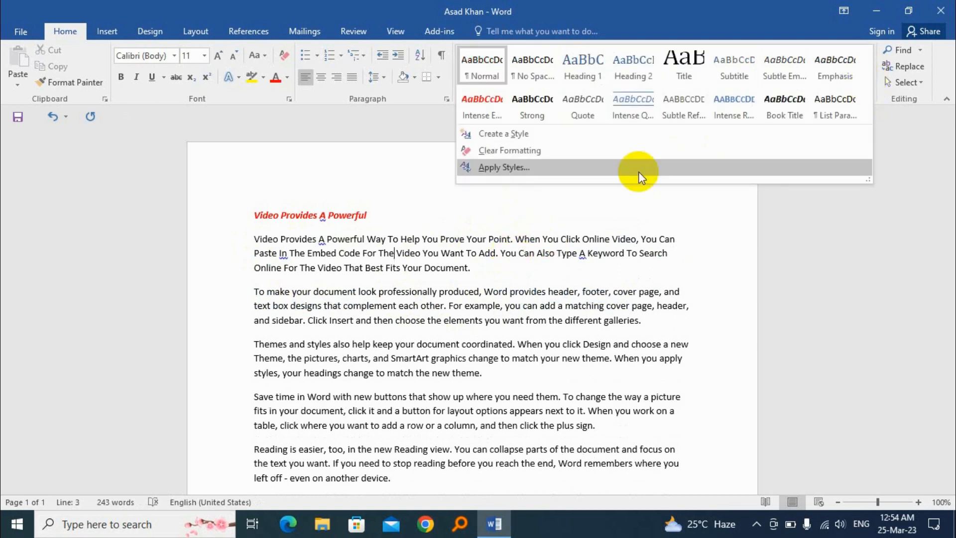
Create Style1 with Monotype Corsiva 20 pt, bold, green, justified text
{"action": "left_click", "coordinate": [533, 136]}
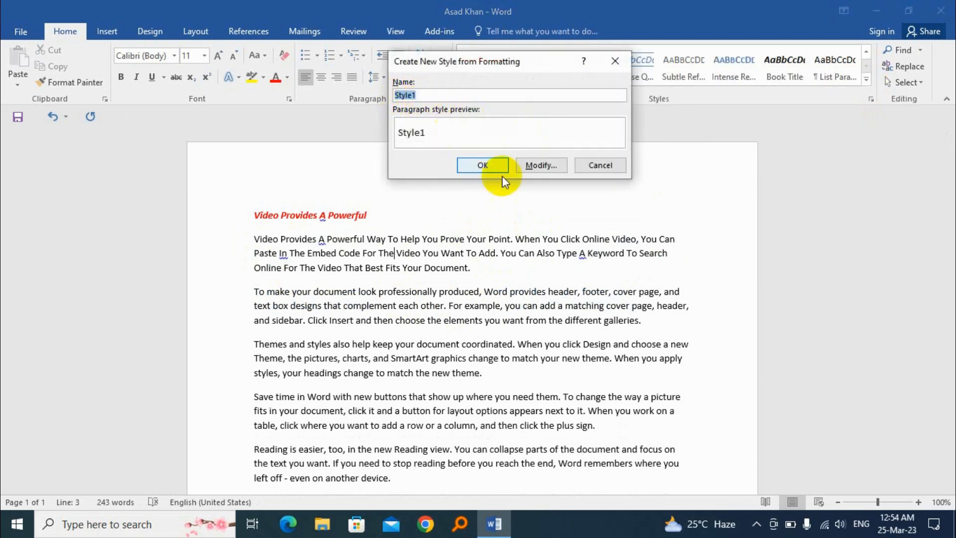
{"action": "left_click", "coordinate": [546, 166]}
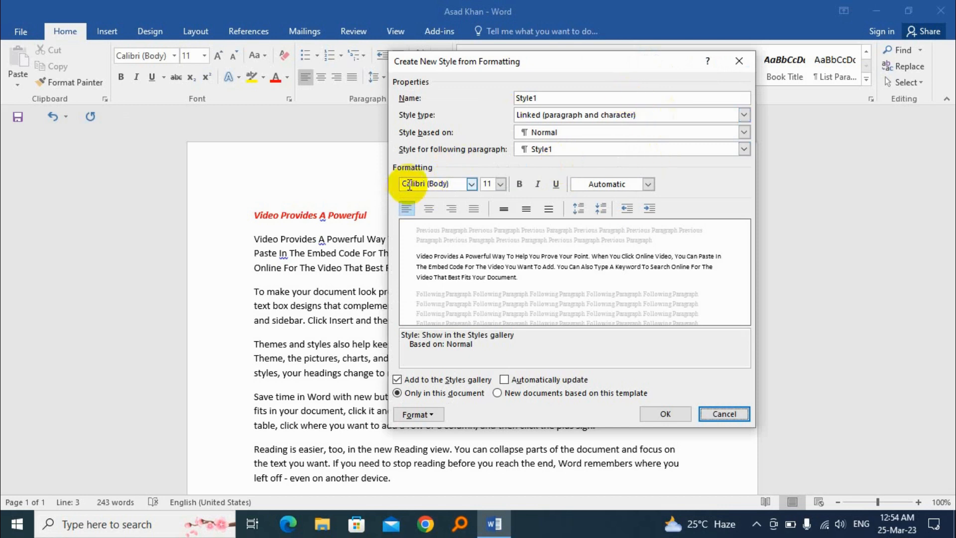
{"action": "left_click", "coordinate": [471, 184]}
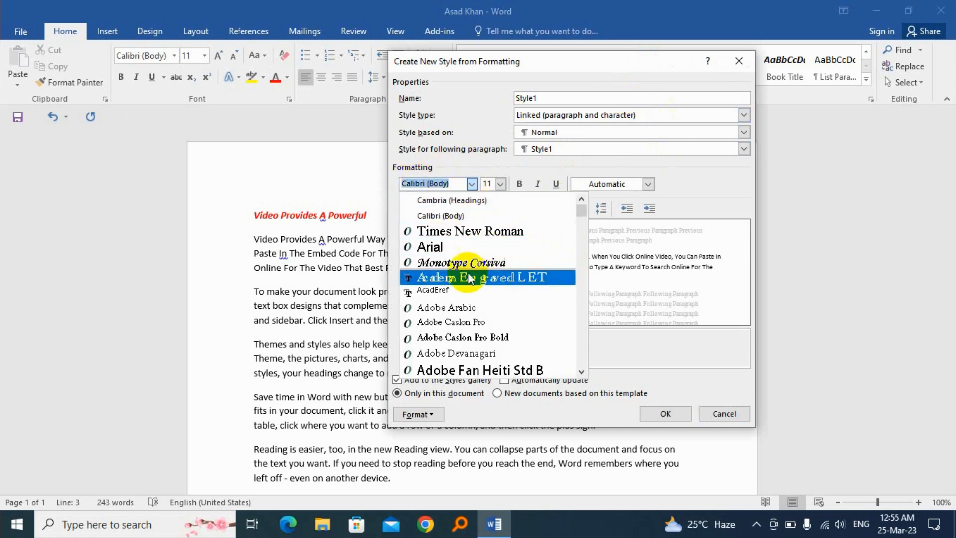
{"action": "left_click", "coordinate": [494, 262]}
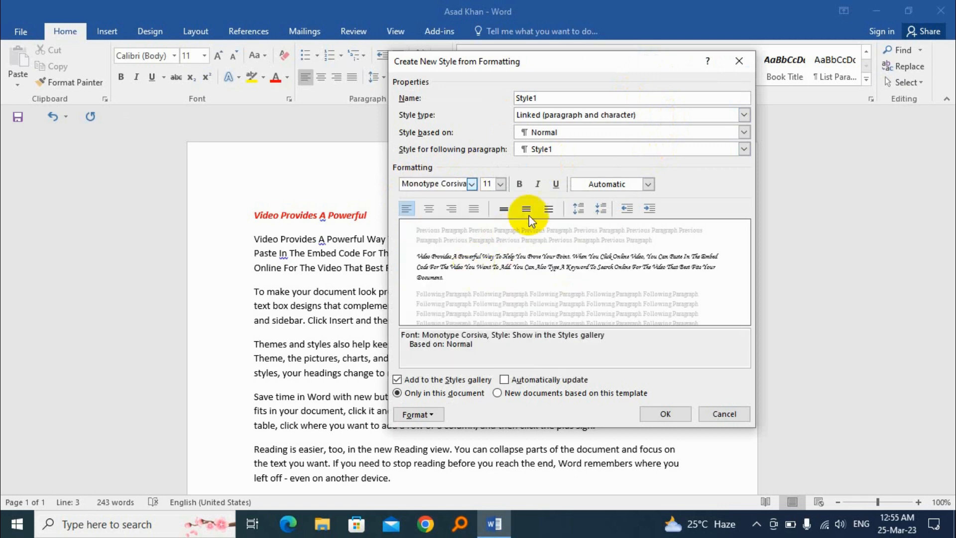
{"action": "left_click", "coordinate": [500, 183]}
{"action": "left_click", "coordinate": [489, 274]}
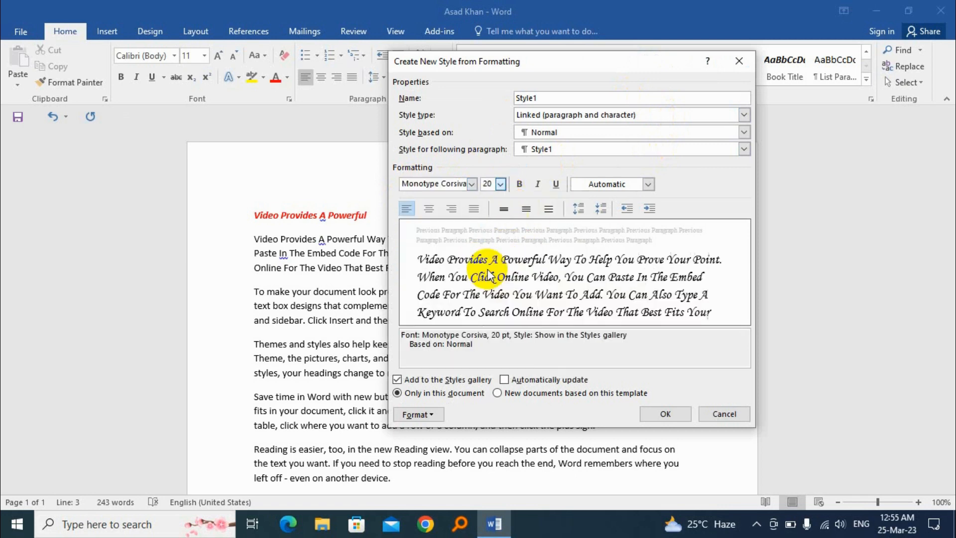
{"action": "left_click", "coordinate": [519, 183]}
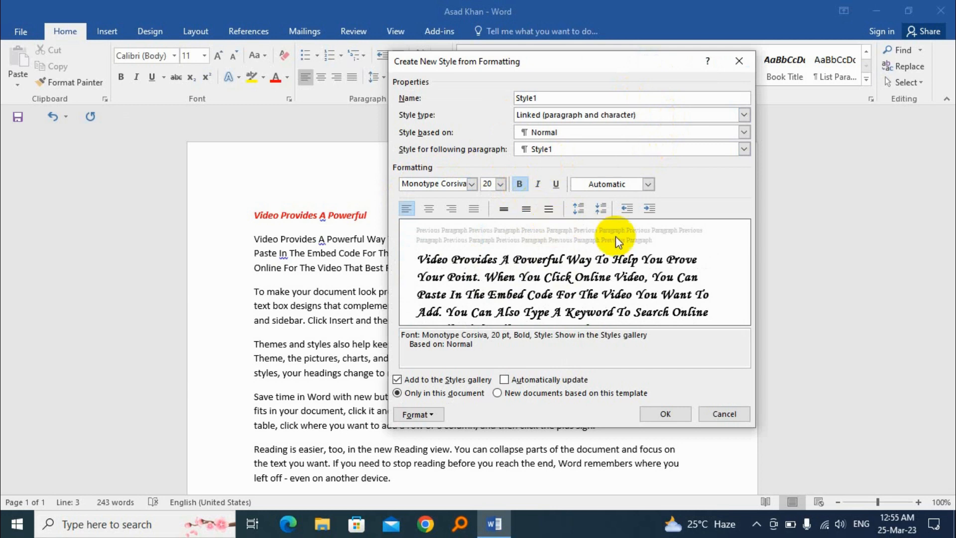
{"action": "left_click", "coordinate": [648, 183]}
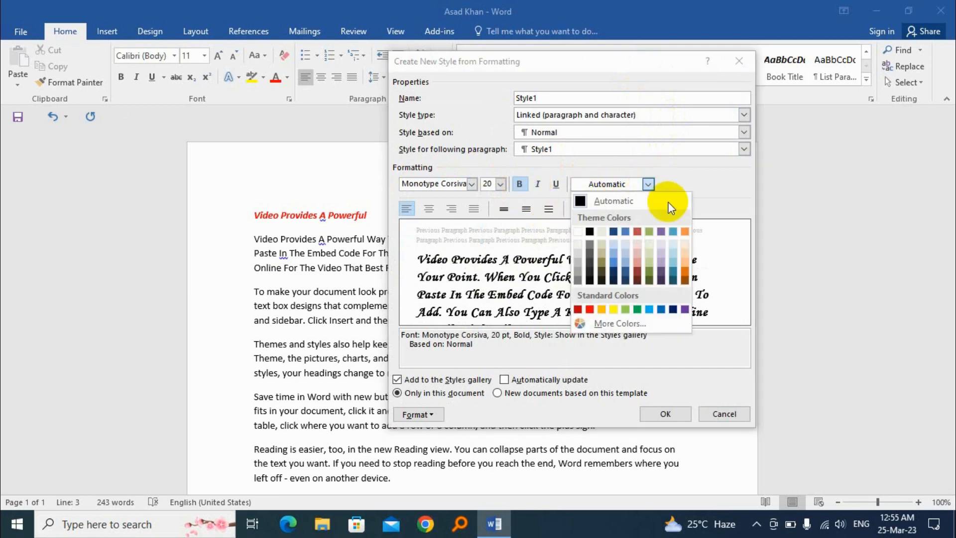
{"action": "left_click", "coordinate": [637, 309]}
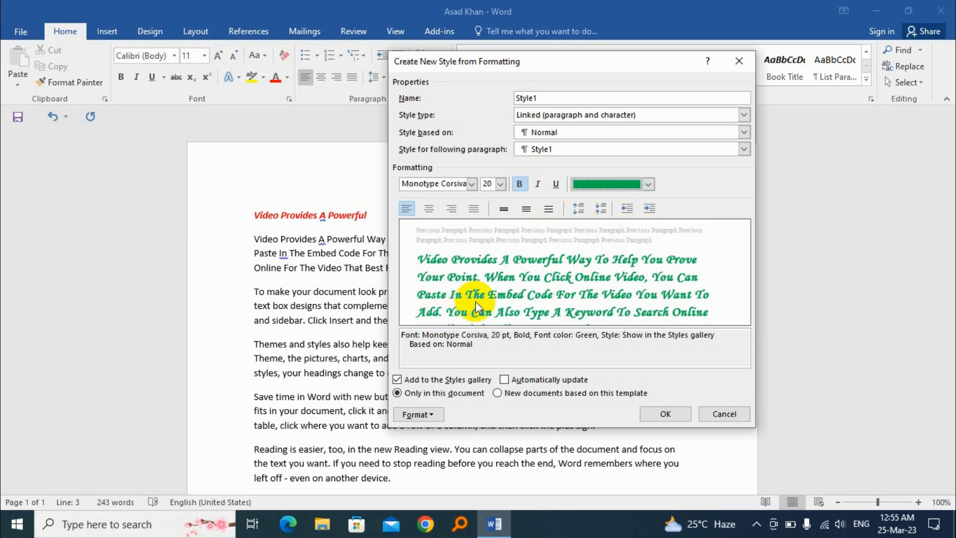
{"action": "left_click", "coordinate": [474, 209]}
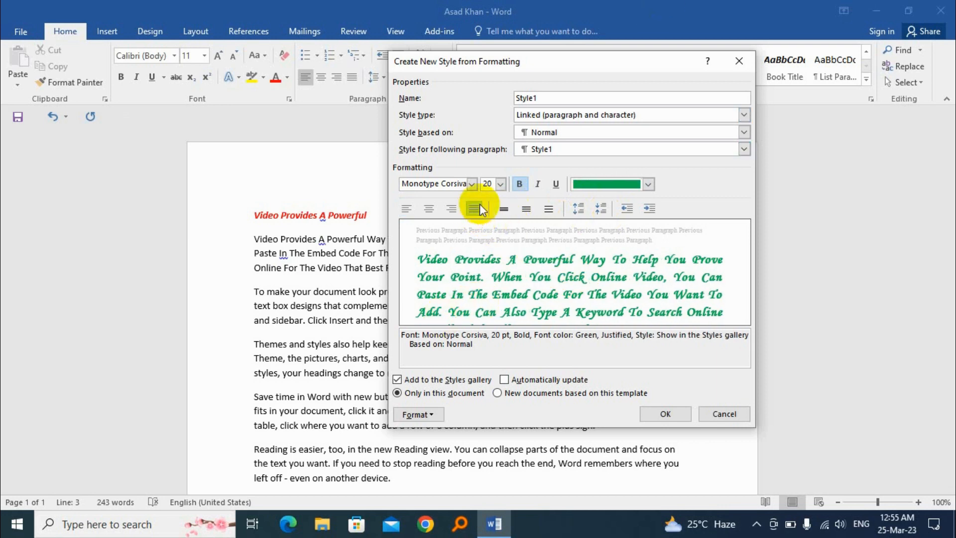
{"action": "left_click", "coordinate": [431, 422]}
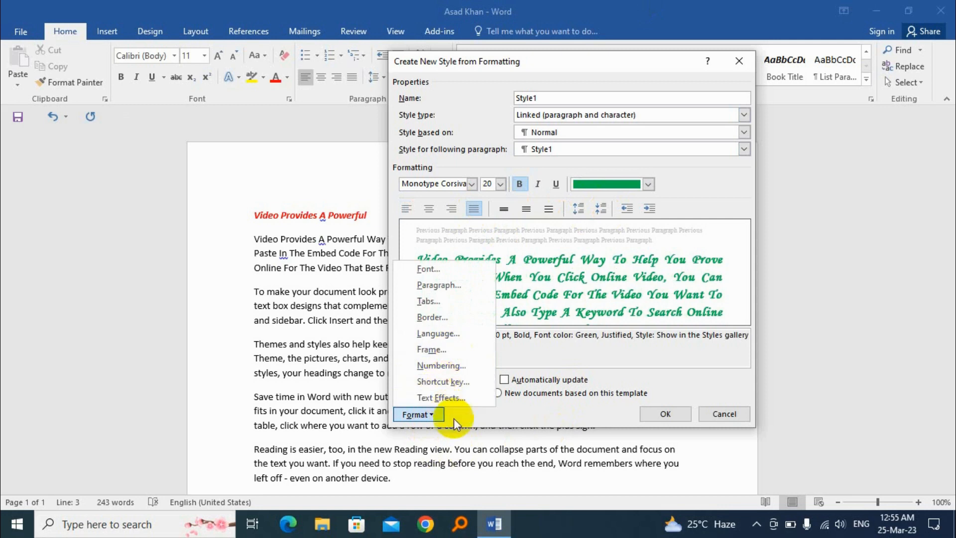
Set Style1's text fill to a gradient and colour its leftmost stop red
{"action": "left_click", "coordinate": [440, 396]}
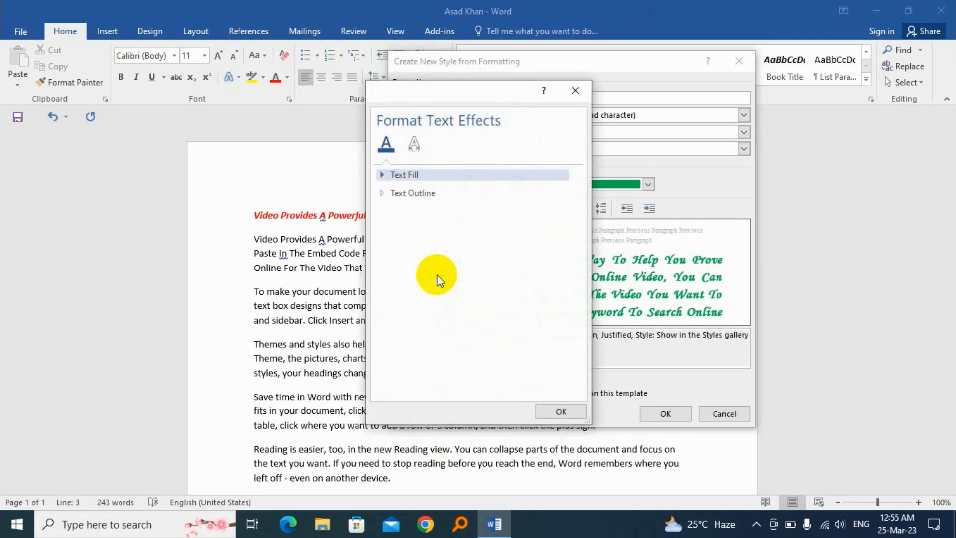
{"action": "left_click", "coordinate": [382, 175]}
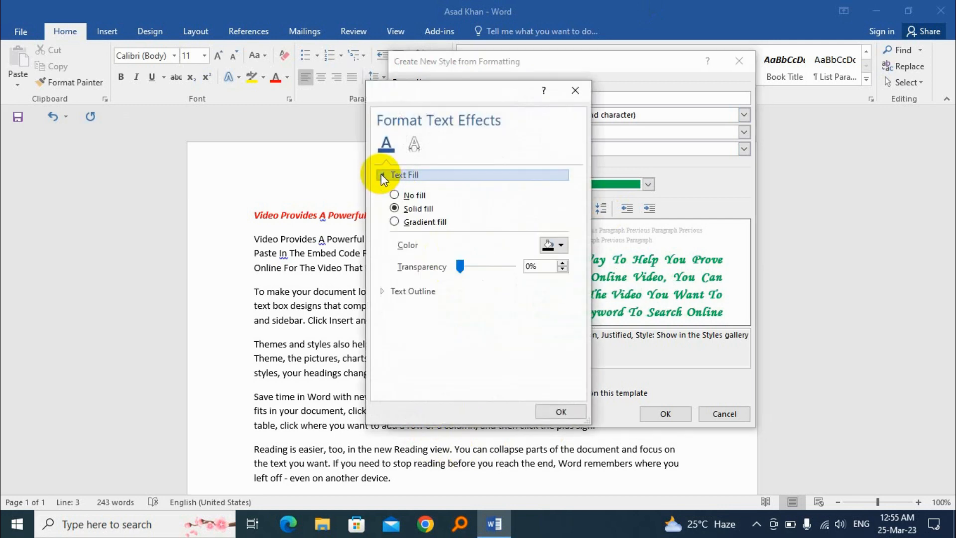
{"action": "left_click", "coordinate": [419, 223]}
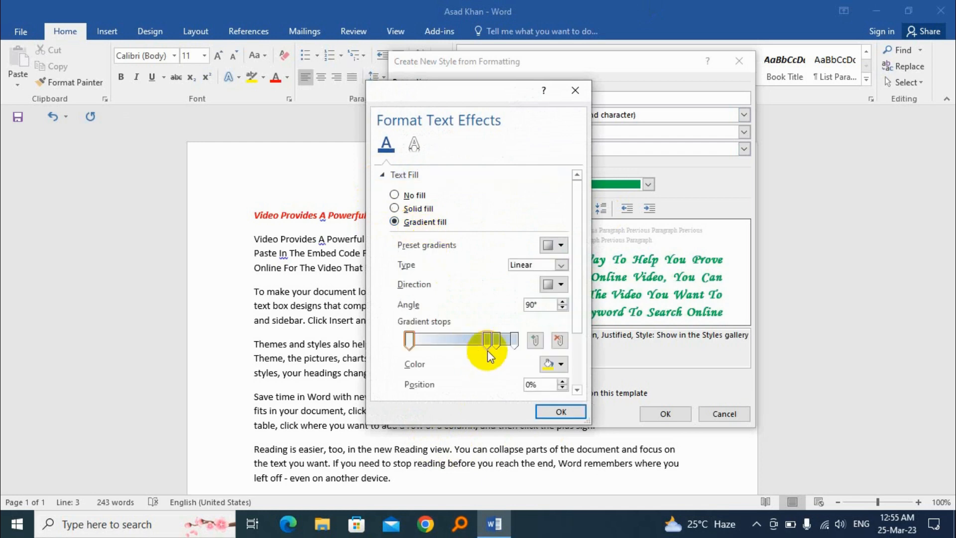
{"action": "left_click_drag", "start_coordinate": [494, 341], "coordinate": [450, 342]}
{"action": "left_click", "coordinate": [489, 342]}
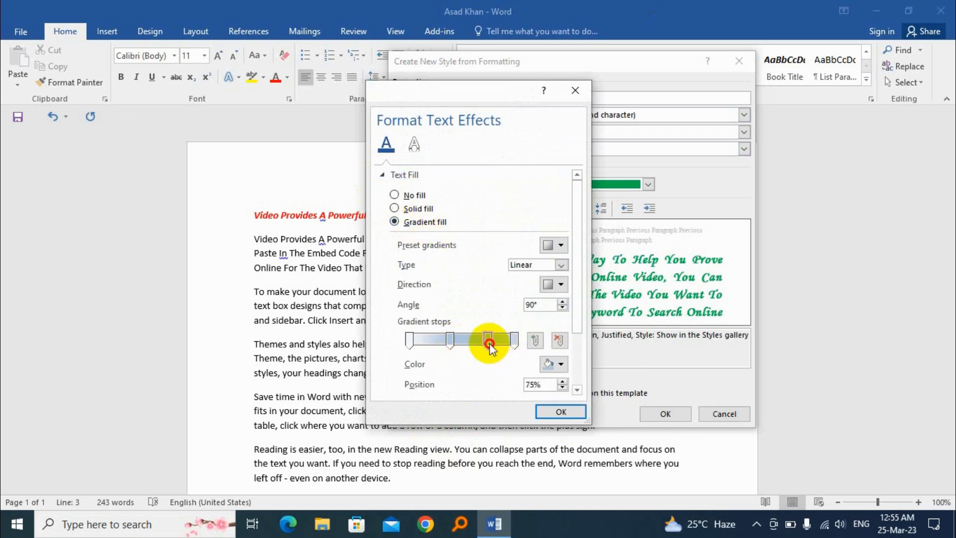
{"action": "left_click", "coordinate": [409, 341]}
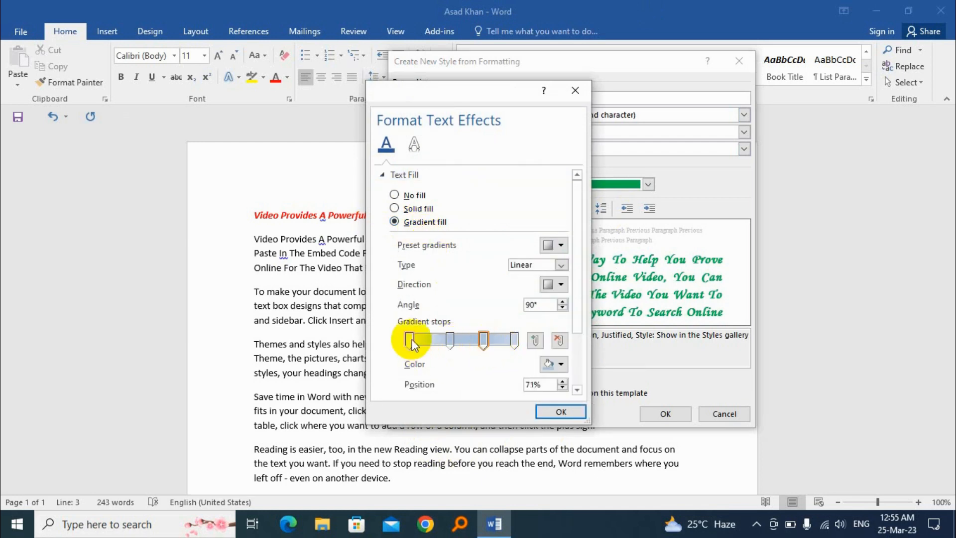
{"action": "left_click", "coordinate": [561, 364]}
{"action": "left_click", "coordinate": [557, 474]}
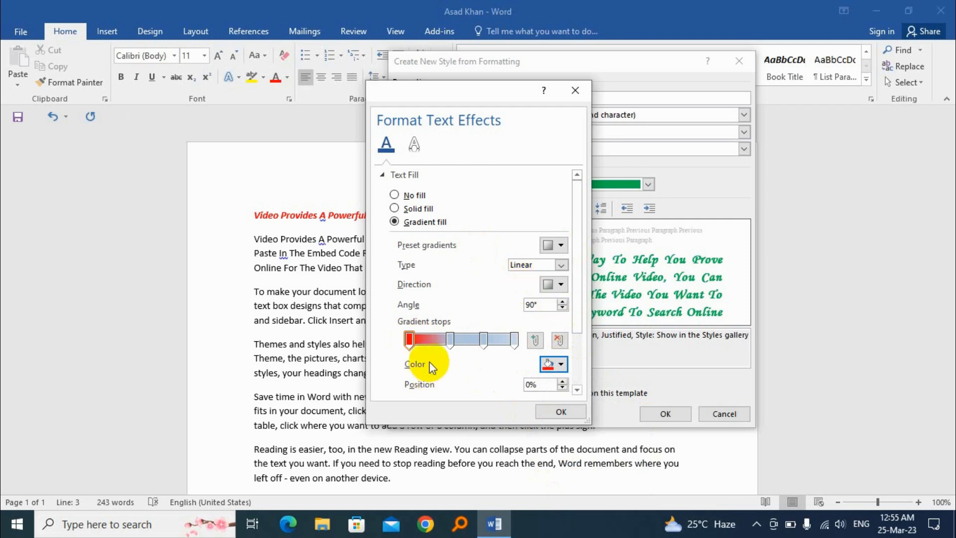
{"action": "left_click", "coordinate": [560, 413]}
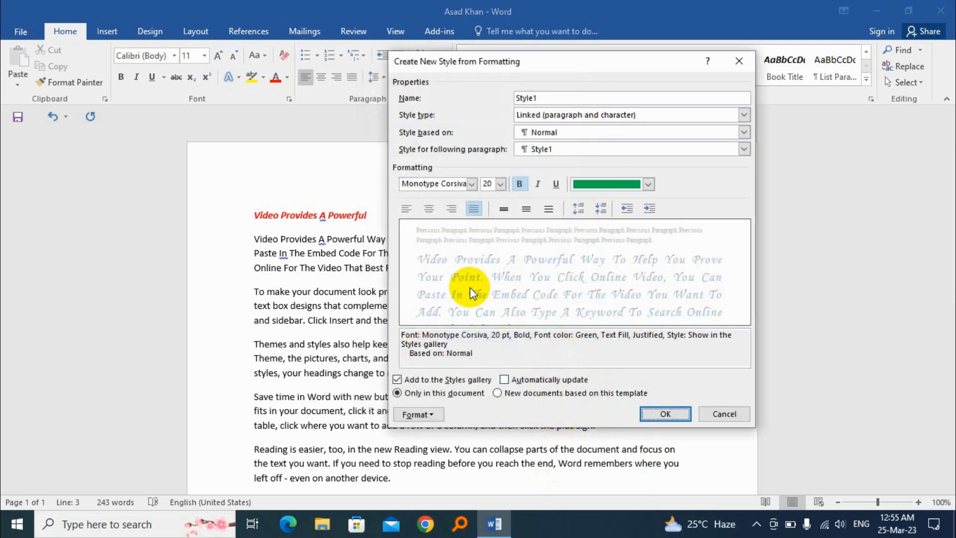
Colour Style1's gradient stops: 39% green, 71% purple and 100% gold
{"action": "left_click", "coordinate": [431, 415]}
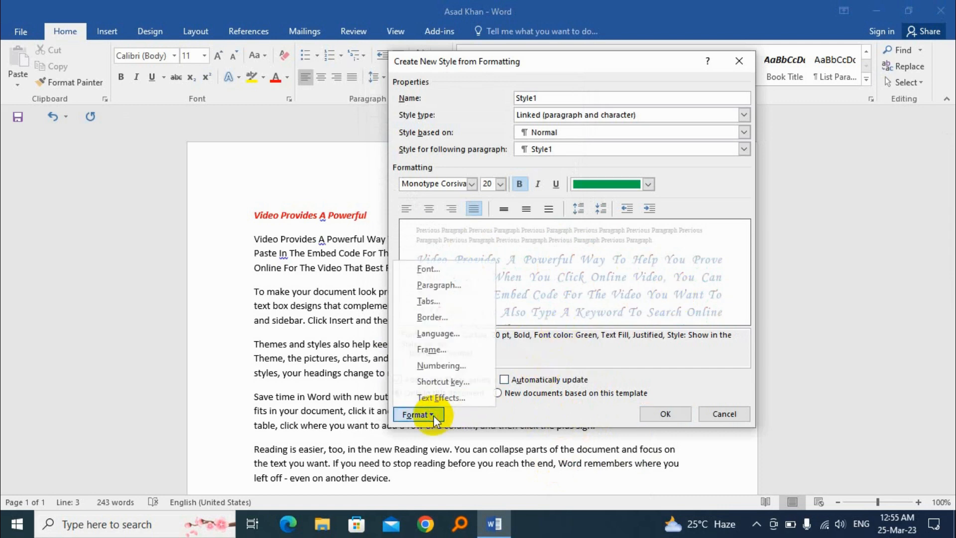
{"action": "left_click", "coordinate": [458, 399]}
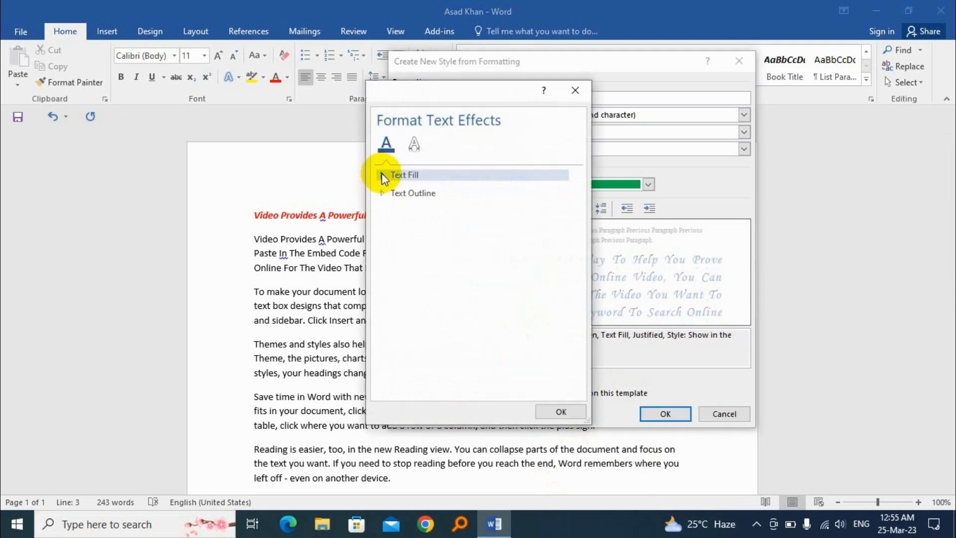
{"action": "left_click", "coordinate": [382, 174]}
{"action": "left_click", "coordinate": [450, 340]}
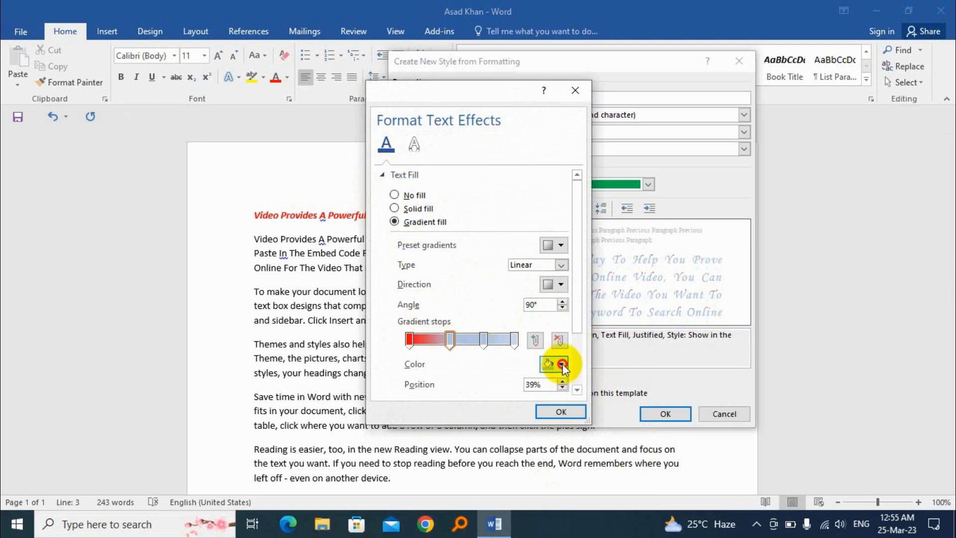
{"action": "left_click", "coordinate": [561, 364]}
{"action": "left_click", "coordinate": [604, 473]}
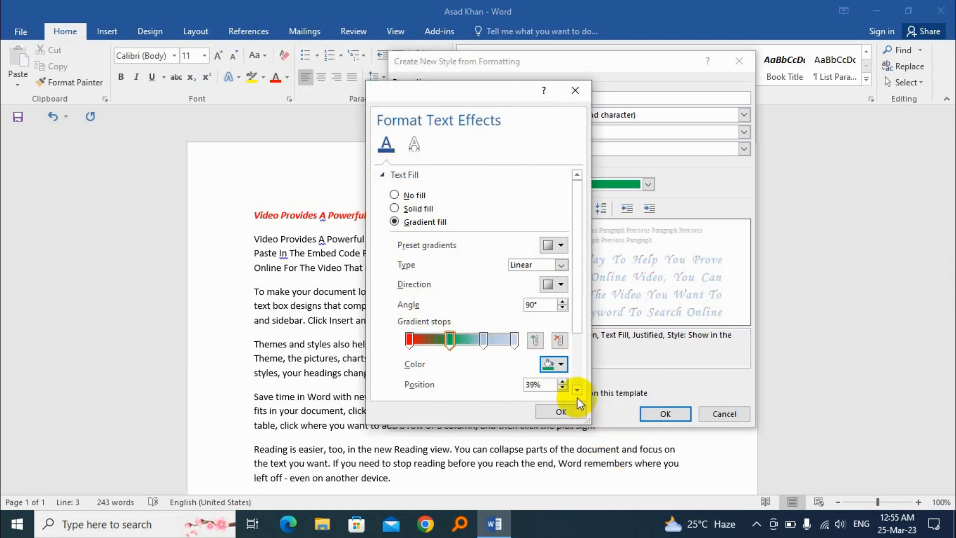
{"action": "left_click", "coordinate": [482, 340]}
{"action": "left_click", "coordinate": [561, 364]}
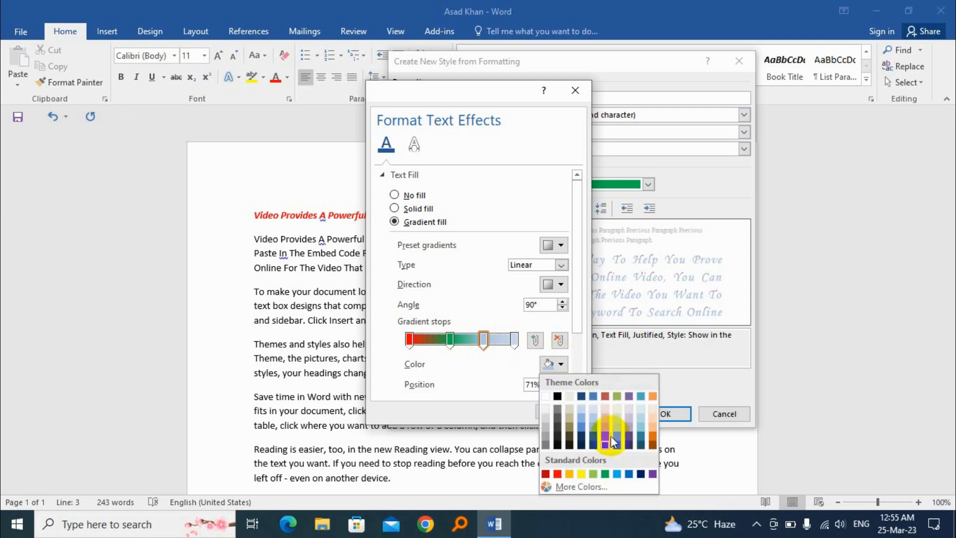
{"action": "left_click", "coordinate": [646, 474]}
{"action": "left_click", "coordinate": [513, 340]}
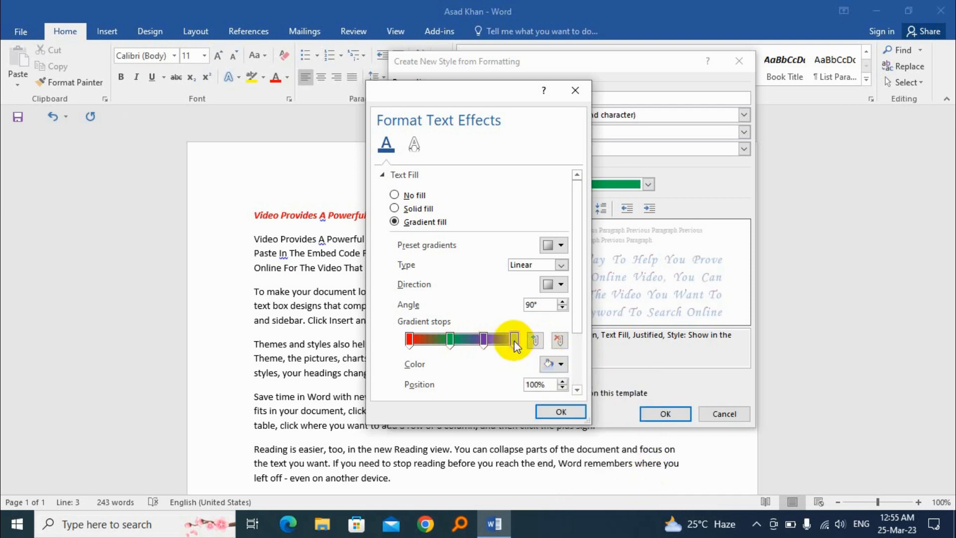
{"action": "left_click", "coordinate": [565, 363]}
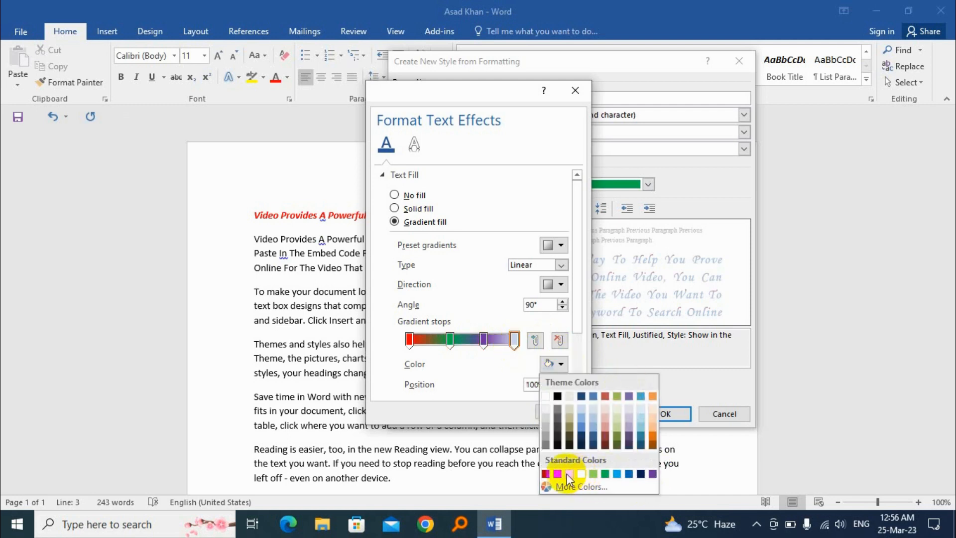
{"action": "left_click", "coordinate": [569, 473]}
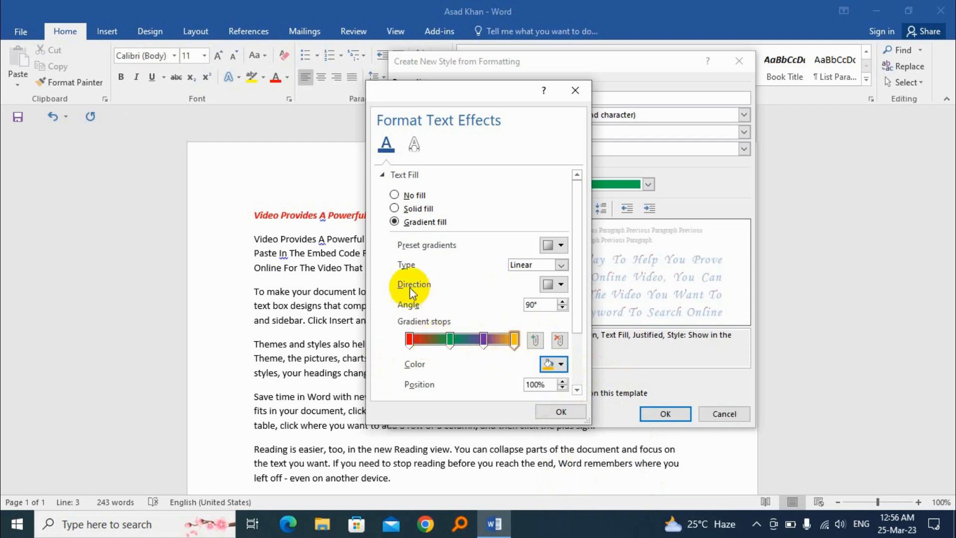
Set the gradient direction to Linear Right (0°) and confirm the text fill
{"action": "left_click", "coordinate": [563, 286]}
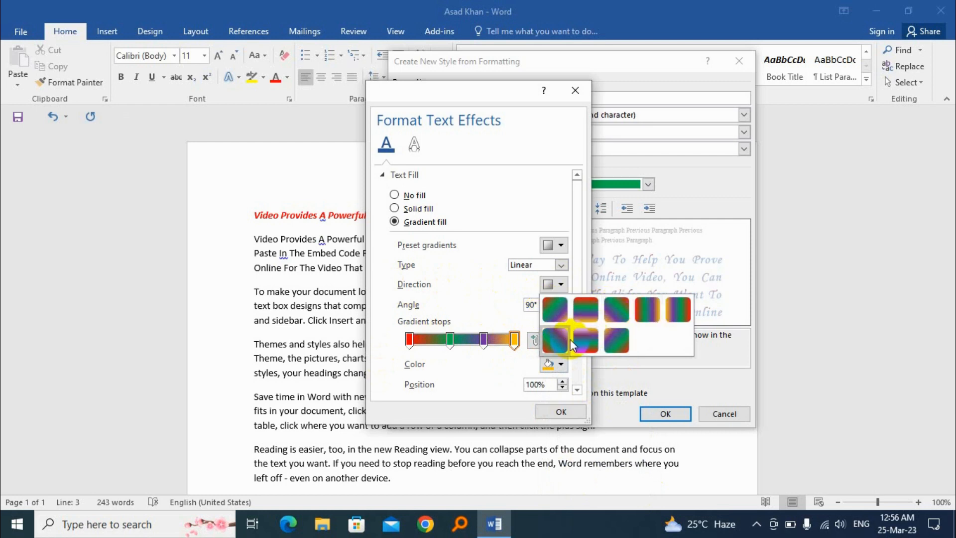
{"action": "left_click", "coordinate": [646, 310]}
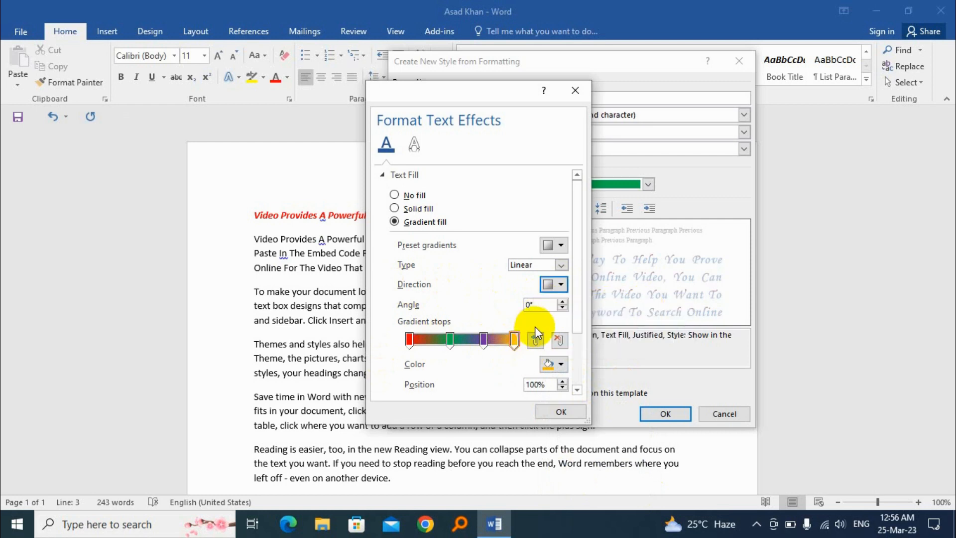
{"action": "left_click", "coordinate": [564, 420]}
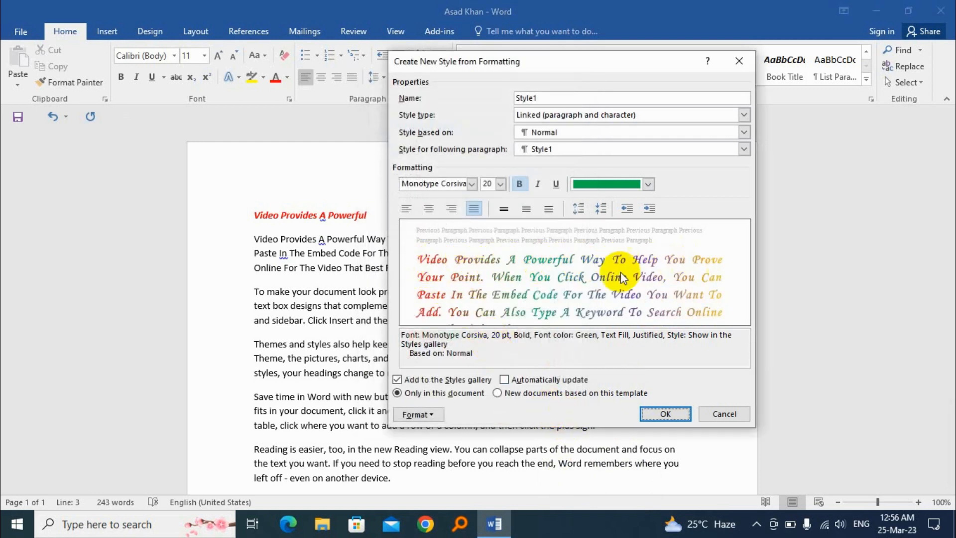
Give Style1 a thick 3 pt single-line box border and finish creating the style
{"action": "left_click", "coordinate": [417, 414]}
{"action": "left_click", "coordinate": [442, 317]}
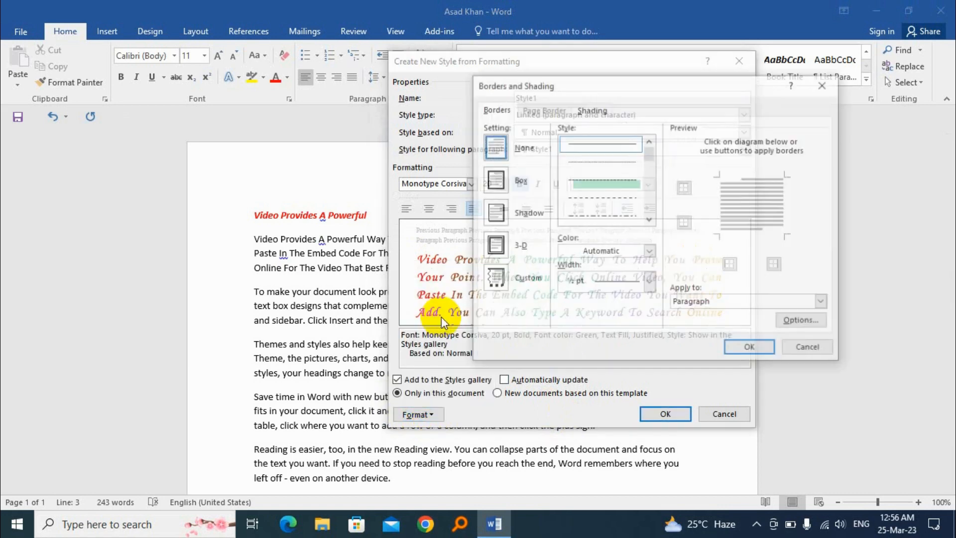
{"action": "left_click", "coordinate": [494, 179]}
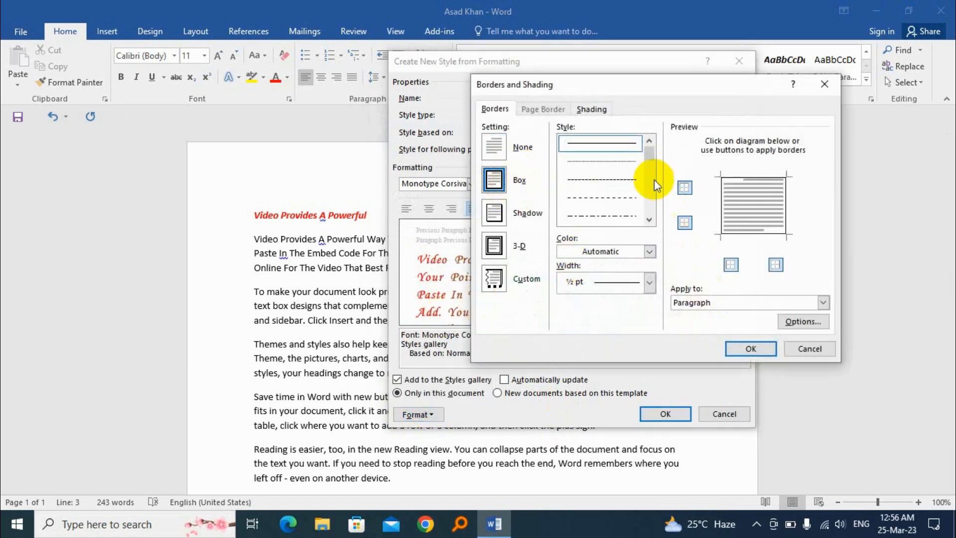
{"action": "left_click_drag", "start_coordinate": [646, 151], "coordinate": [647, 171]}
{"action": "left_click", "coordinate": [613, 181]}
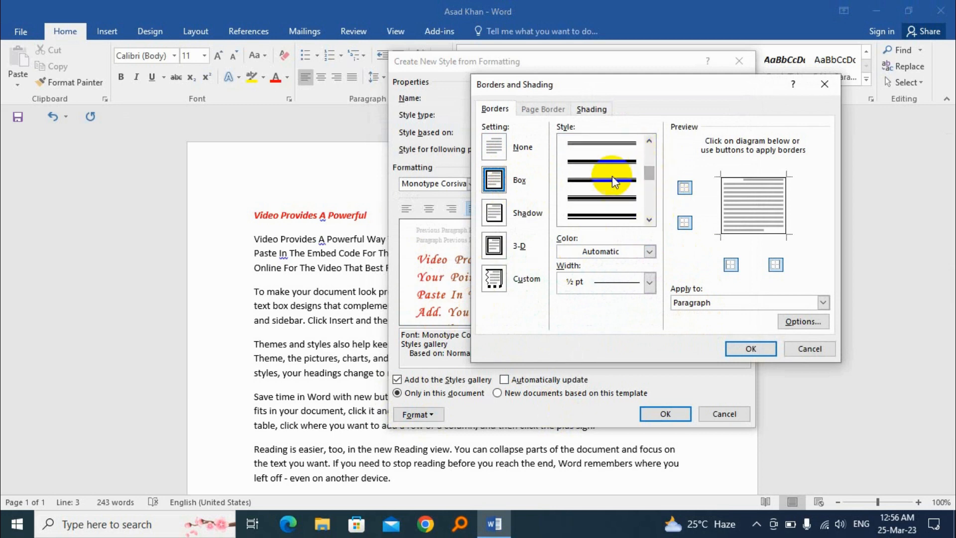
{"action": "left_click", "coordinate": [608, 161]}
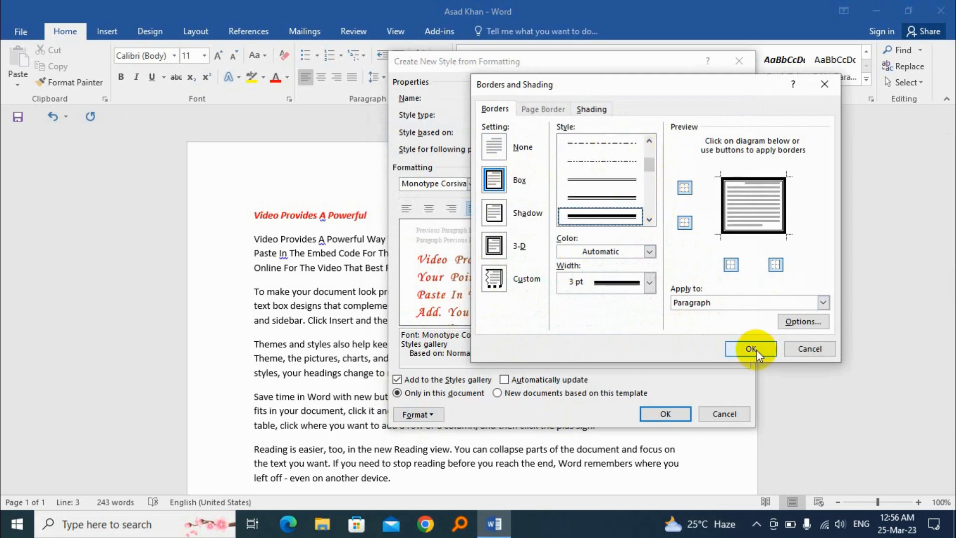
{"action": "left_click", "coordinate": [750, 348]}
{"action": "left_click", "coordinate": [665, 414]}
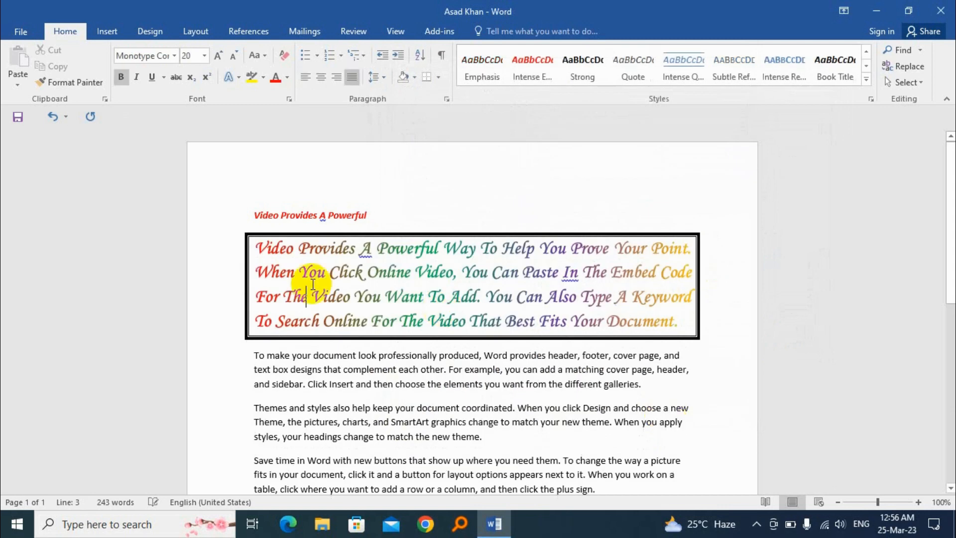
Apply Style1 from the Styles gallery to the 'Themes and styles' paragraph
{"action": "left_click", "coordinate": [528, 315]}
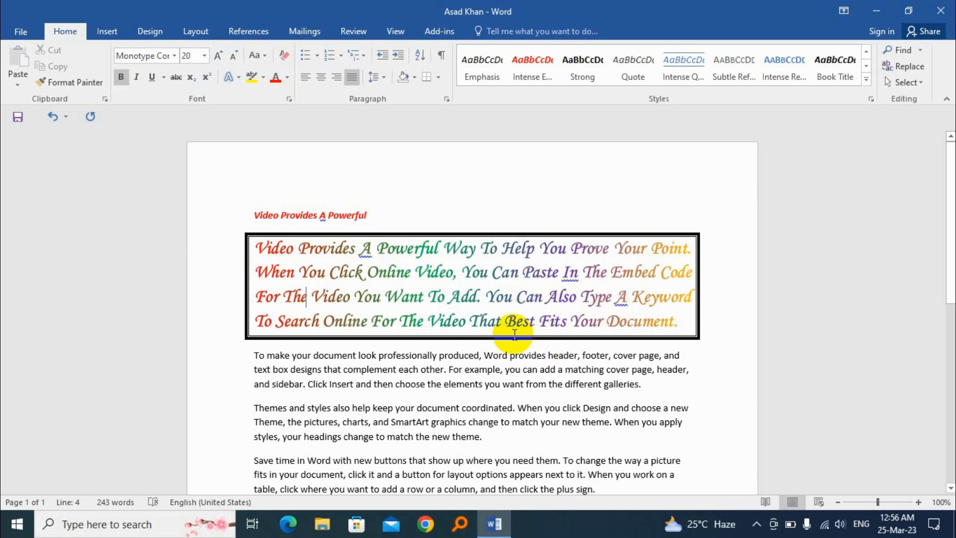
{"action": "left_click", "coordinate": [296, 421]}
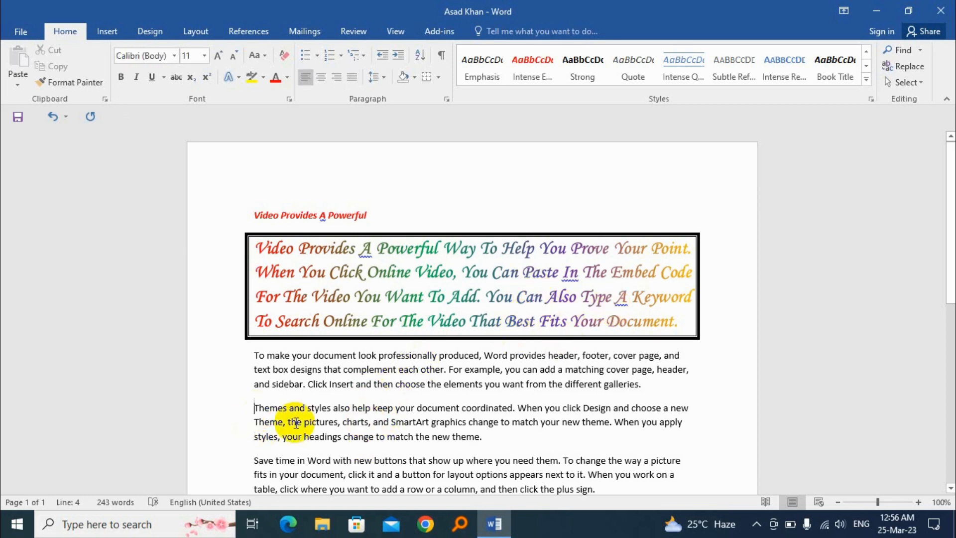
{"action": "left_click", "coordinate": [867, 80]}
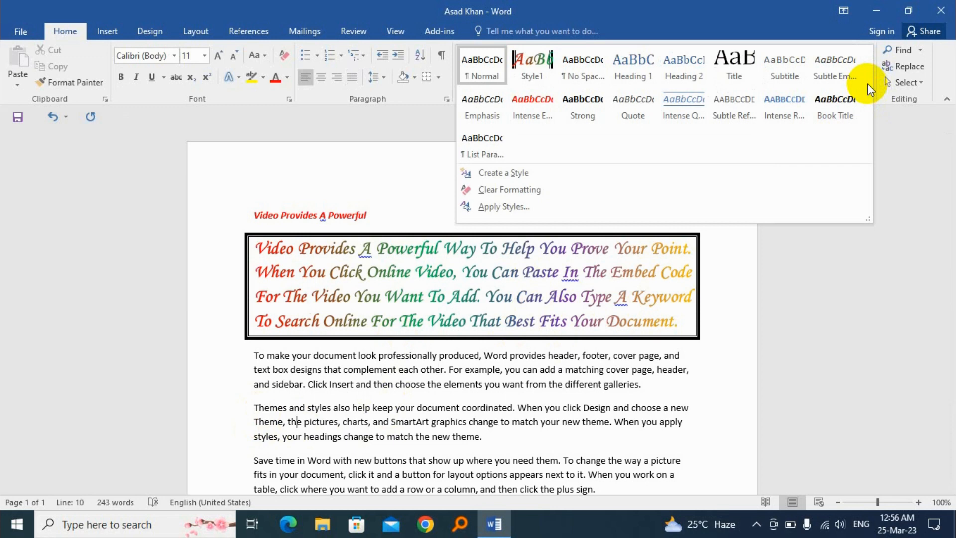
{"action": "left_click", "coordinate": [529, 62]}
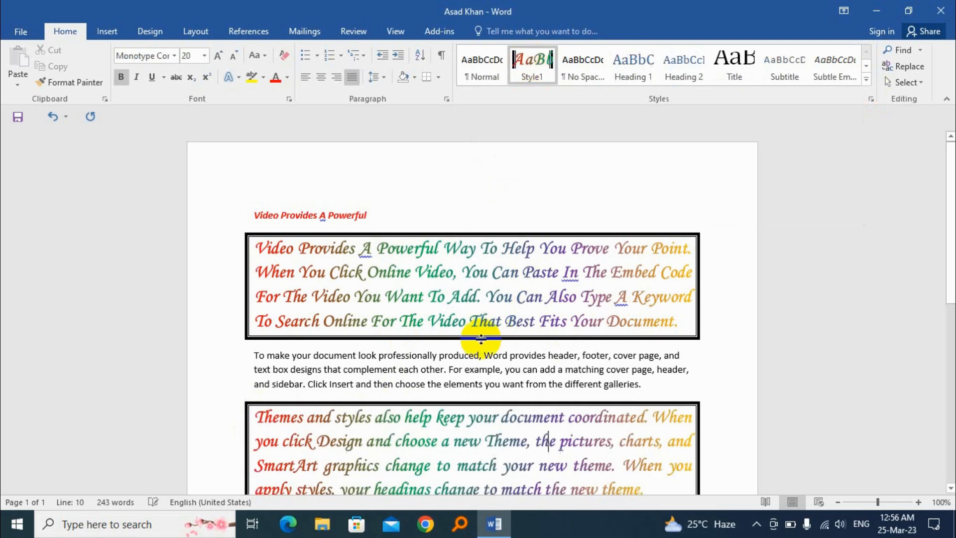
{"action": "scroll", "coordinate": [406, 321], "scroll_direction": "down", "scroll_amount": 3}
{"action": "left_click", "coordinate": [401, 324]}
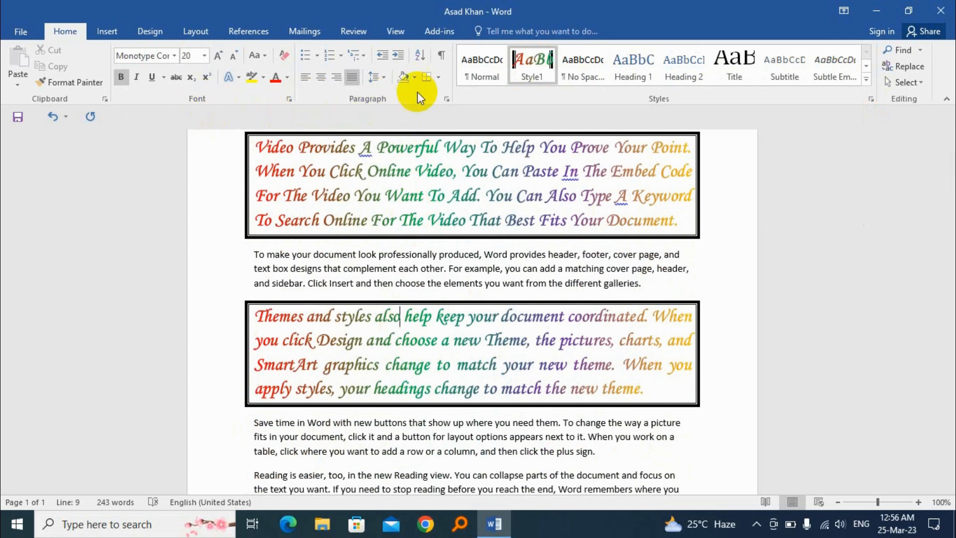
Clear Style1 formatting from the 'Themes and styles' paragraph via the Styles gallery
{"action": "left_click", "coordinate": [866, 82]}
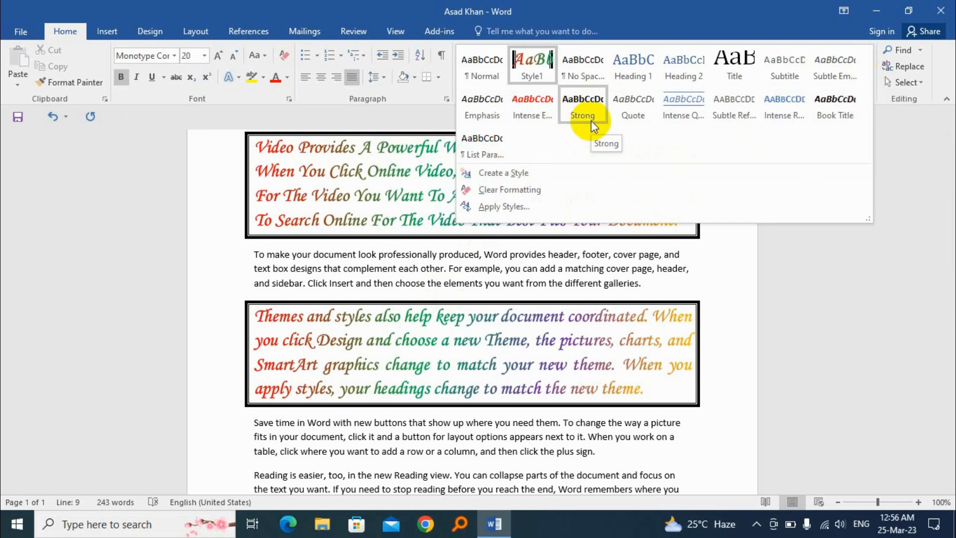
{"action": "left_click", "coordinate": [486, 340]}
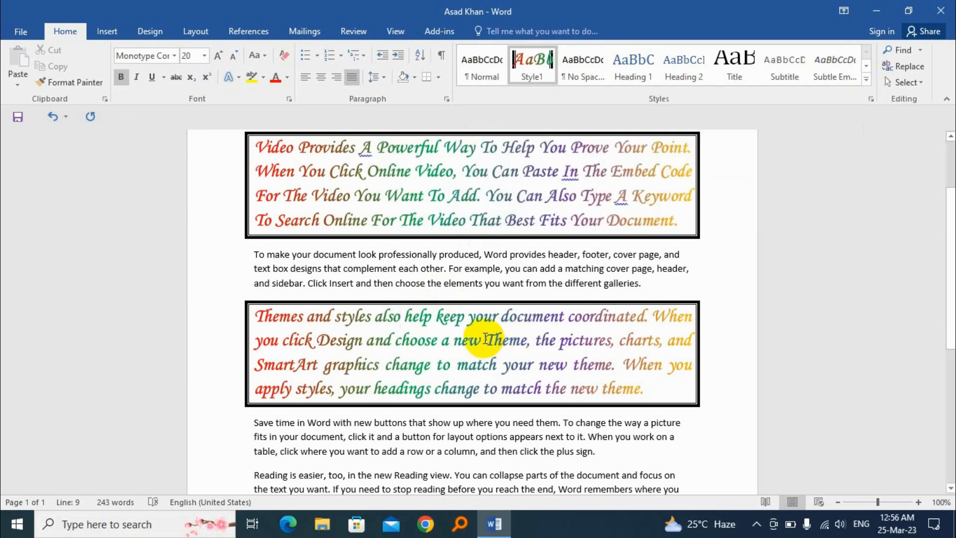
{"action": "left_click", "coordinate": [867, 80]}
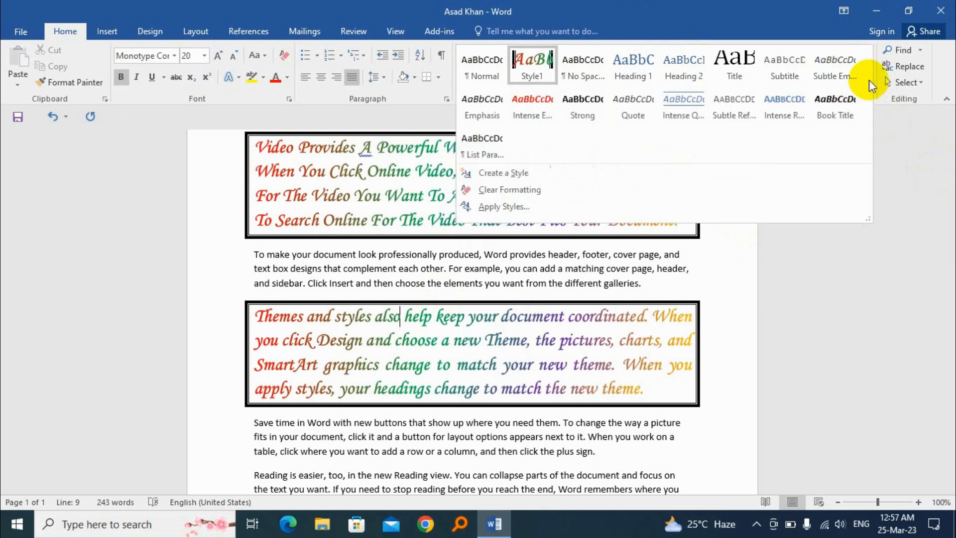
{"action": "left_click", "coordinate": [538, 195]}
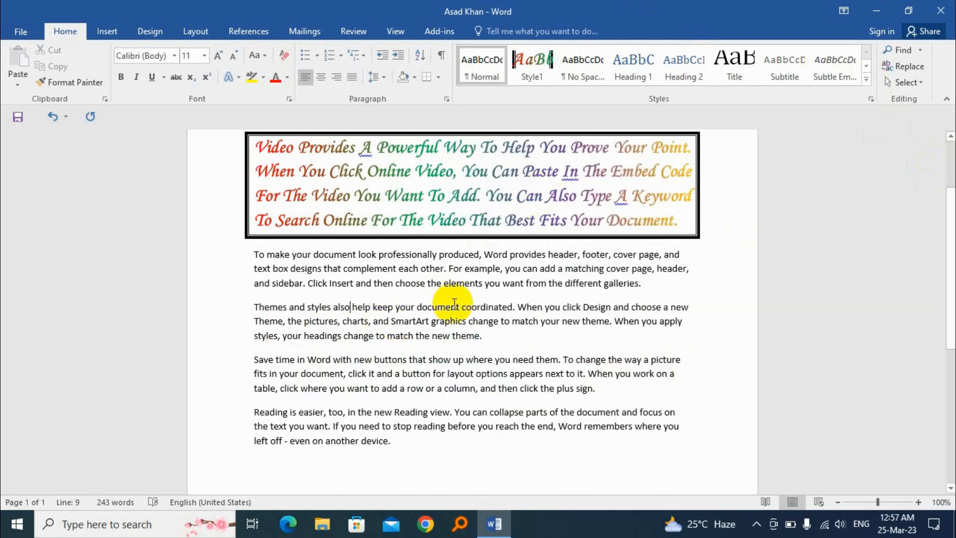
Remove Style1 from the first boxed paragraph with Clear All Formatting
{"action": "left_click", "coordinate": [540, 173]}
{"action": "left_click", "coordinate": [866, 79]}
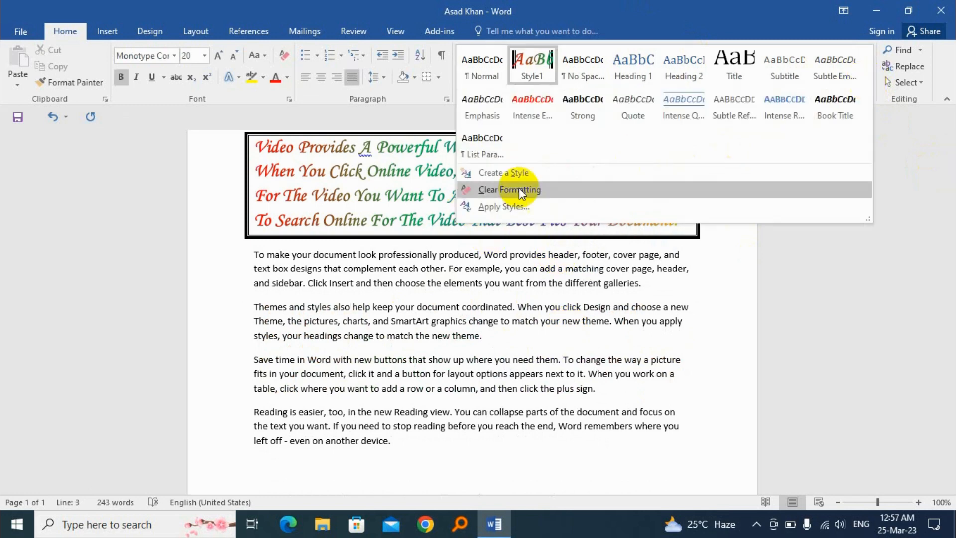
{"action": "left_click", "coordinate": [350, 192]}
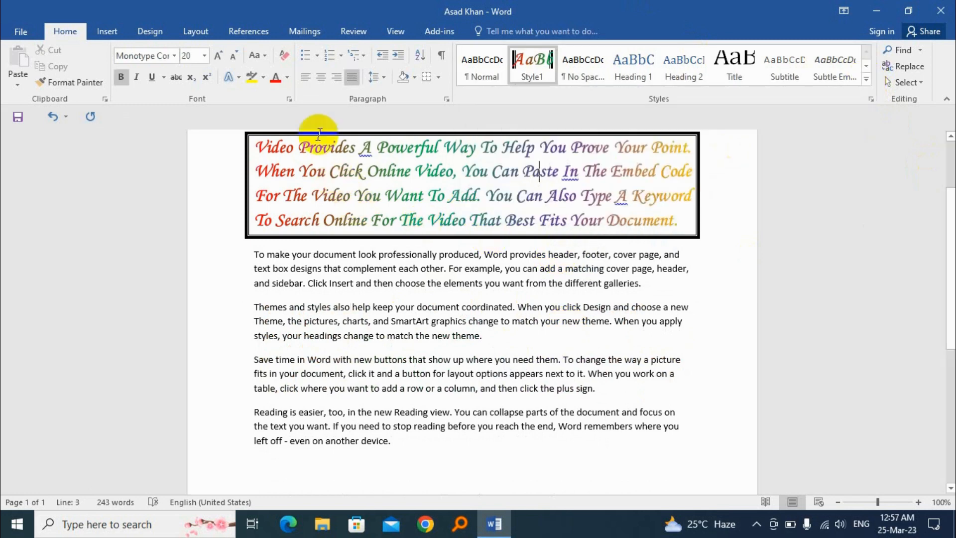
{"action": "left_click", "coordinate": [282, 55]}
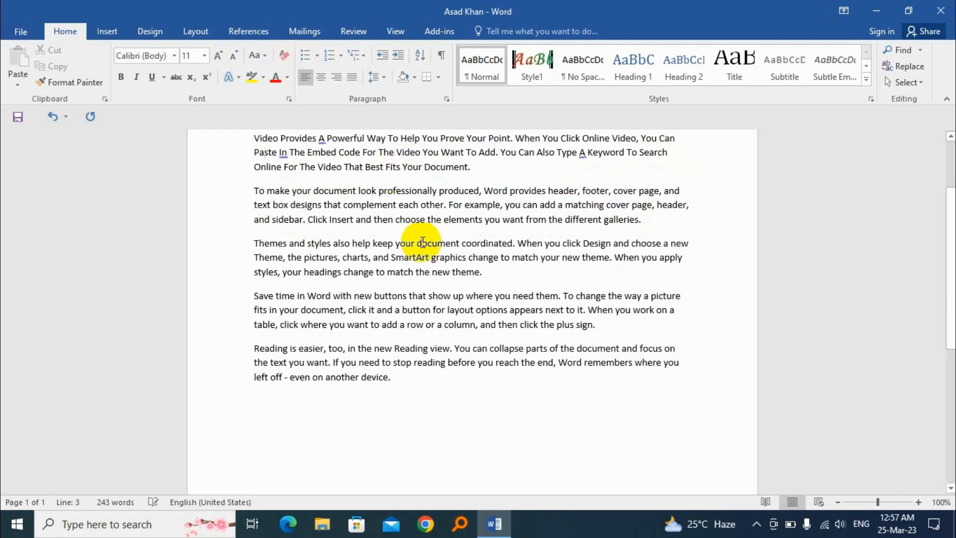